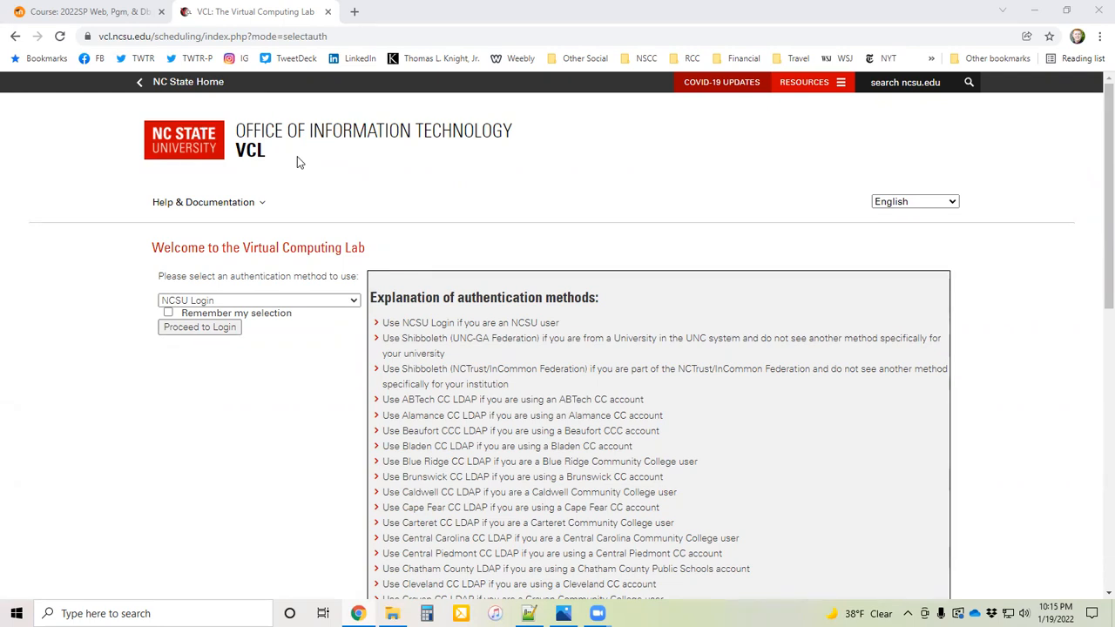
Step: Choose Rockingham CC LDAP as the authentication method and proceed to its login page
{"action": "left_click", "coordinate": [241, 301]}
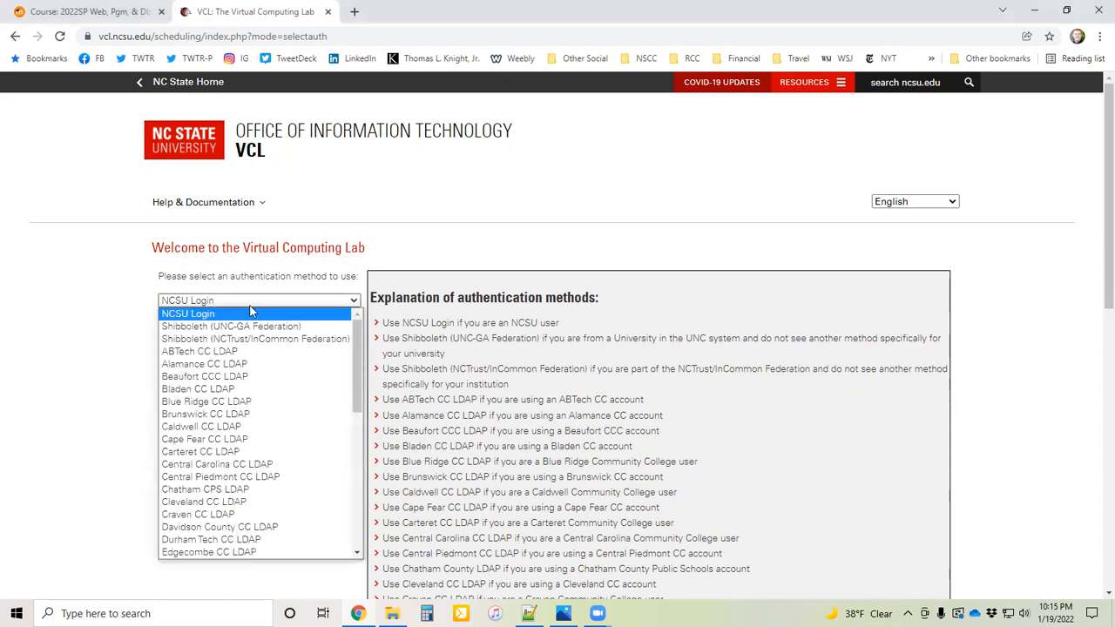
{"action": "left_click_drag", "start_coordinate": [357, 341], "coordinate": [353, 453]}
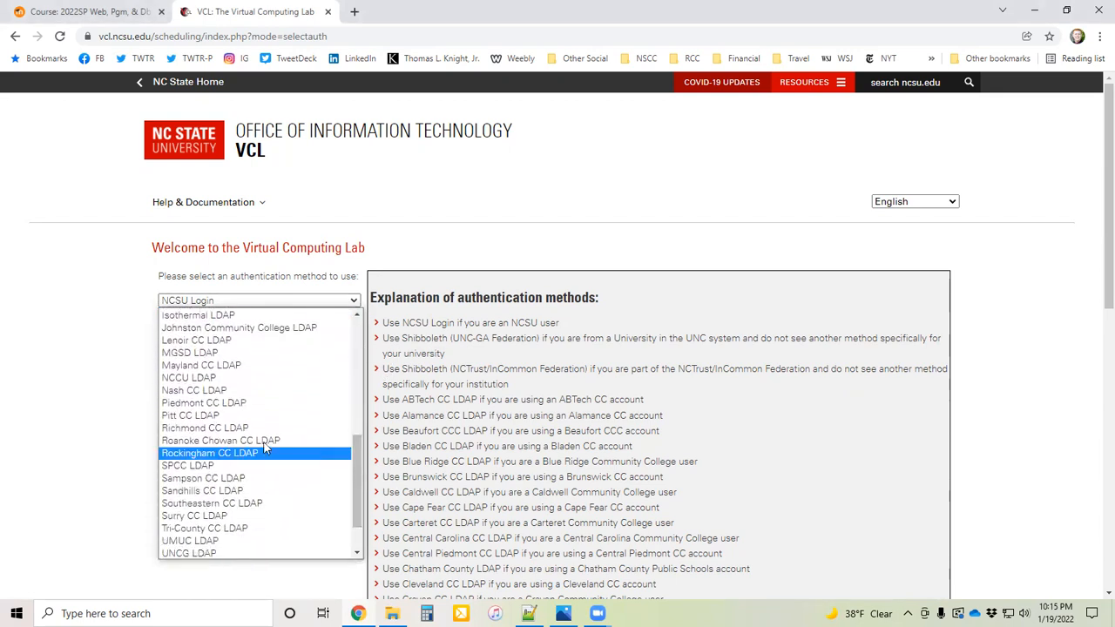
{"action": "left_click", "coordinate": [215, 454]}
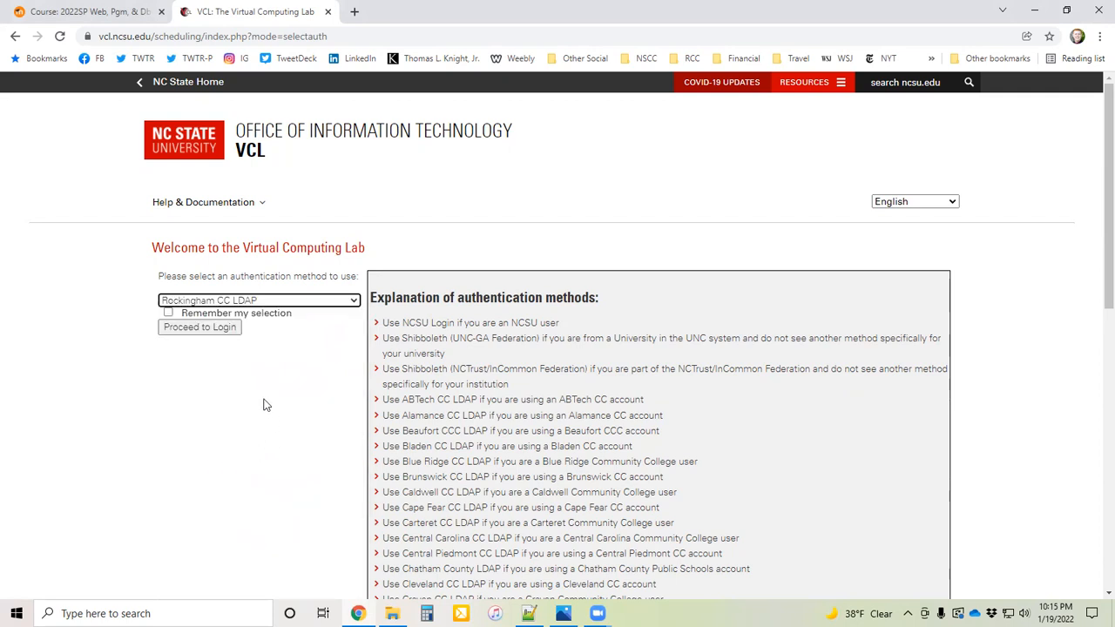
{"action": "left_click", "coordinate": [193, 329]}
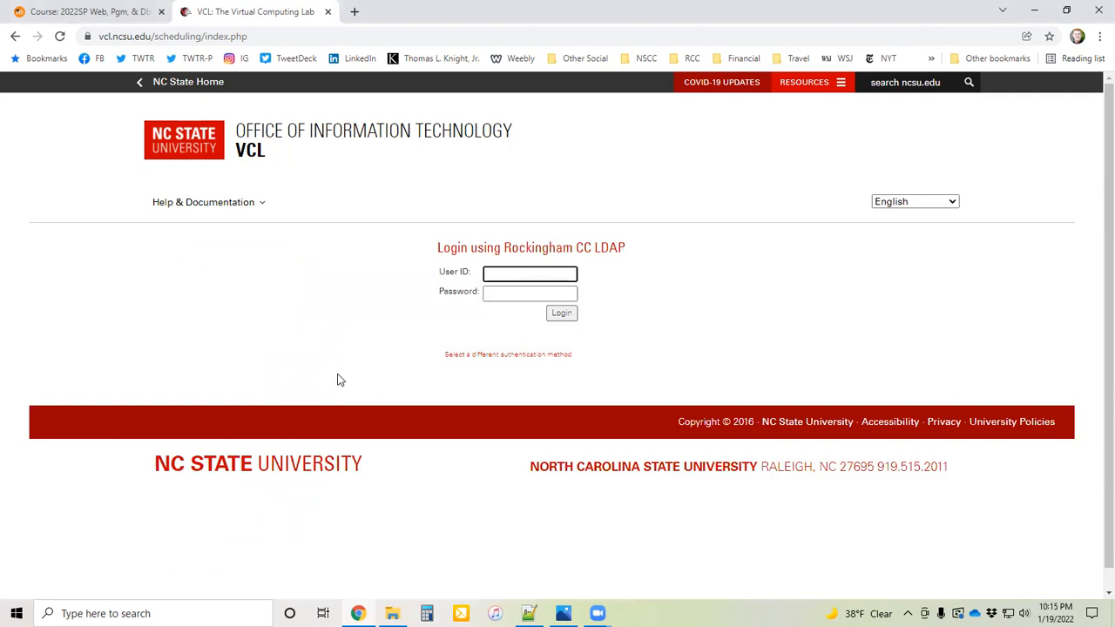
Step: Enter the account's user ID and password and log in to the Virtual Computing Lab
{"action": "left_click", "coordinate": [519, 294]}
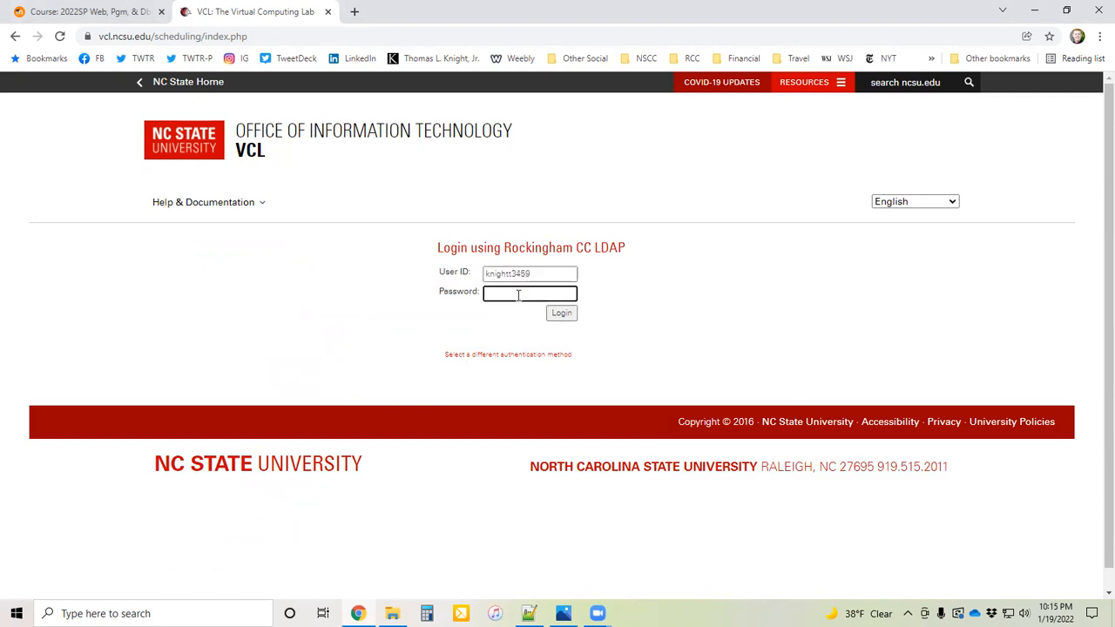
{"action": "type", "text": "•••••••••••••••"}
{"action": "left_click", "coordinate": [561, 313]}
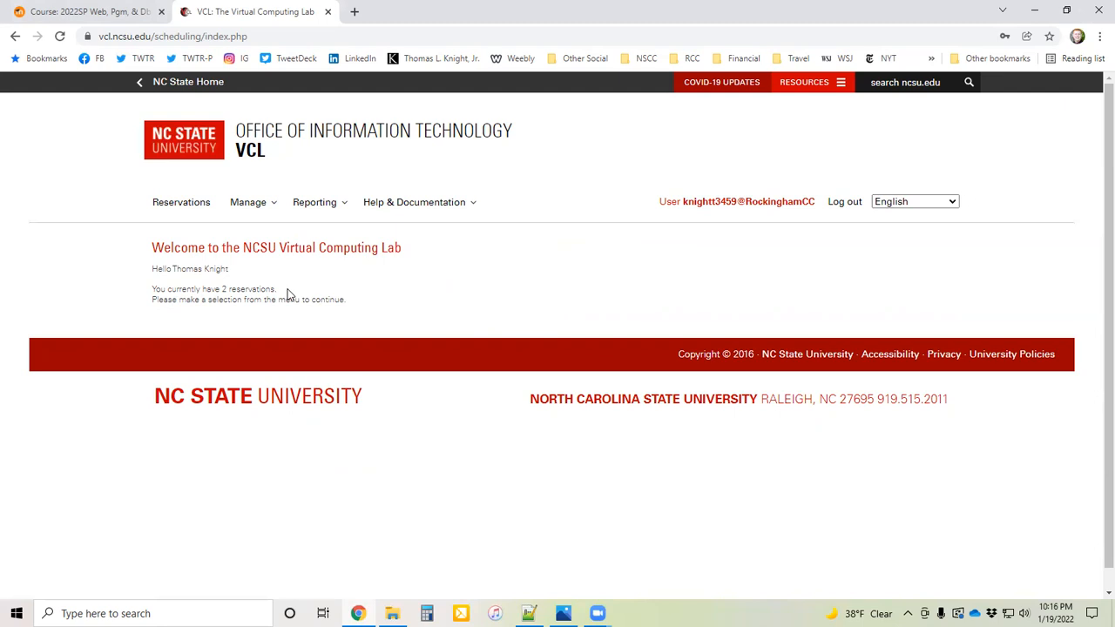
Step: Open the current reservations list and review the SSH connection details in the Untitled.png image
{"action": "left_click", "coordinate": [179, 203]}
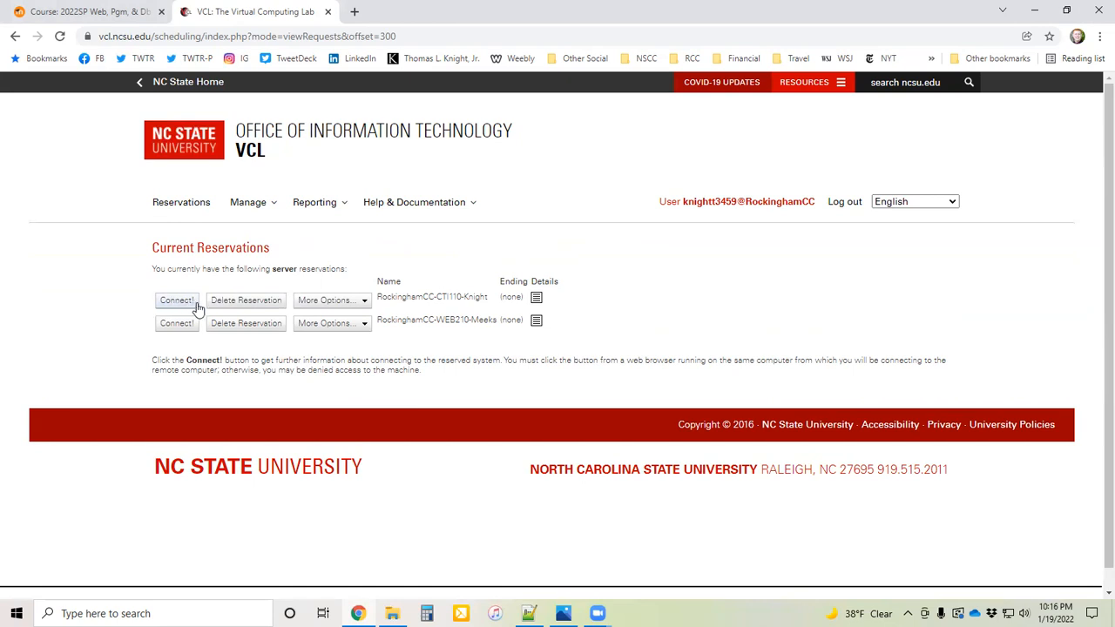
{"action": "mouse_move", "coordinate": [564, 613]}
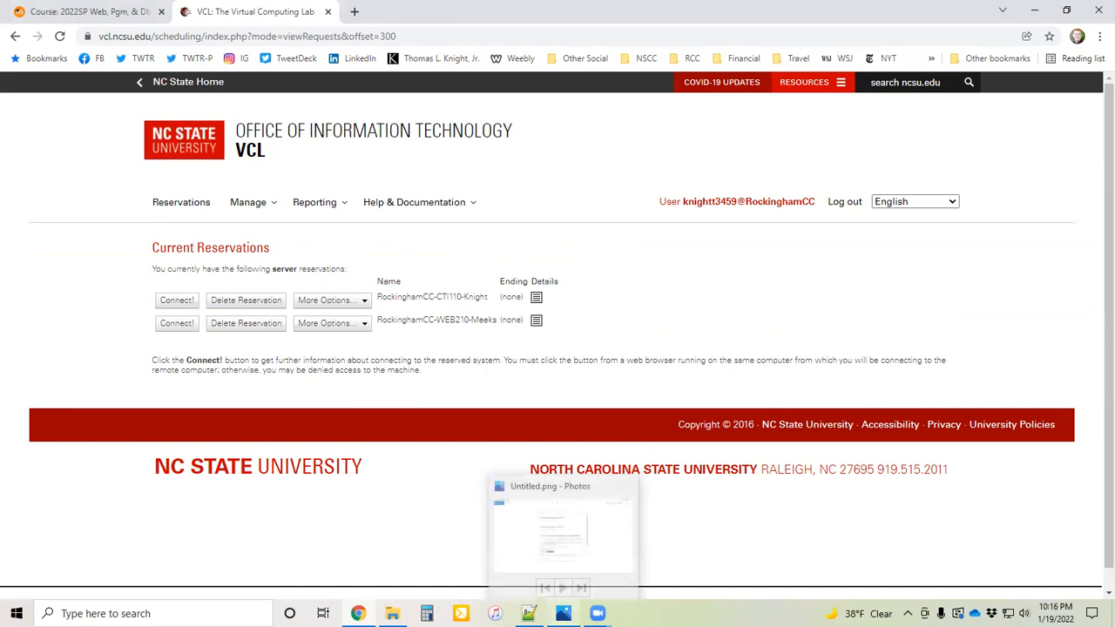
{"action": "left_click", "coordinate": [563, 531]}
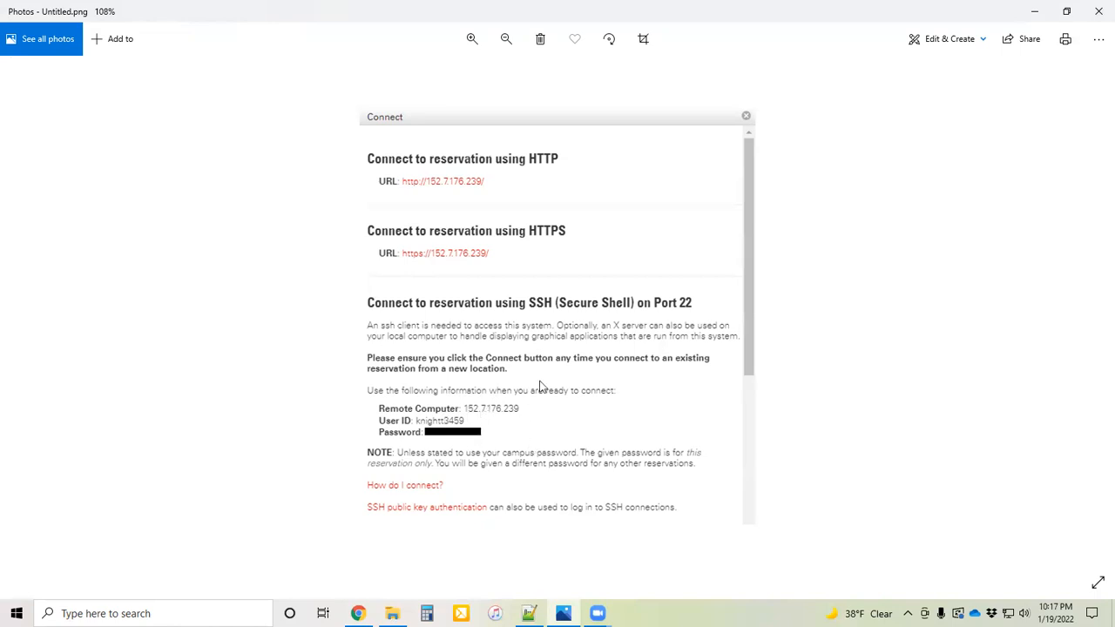
{"action": "left_click", "coordinate": [1027, 11]}
{"action": "left_click", "coordinate": [1032, 11]}
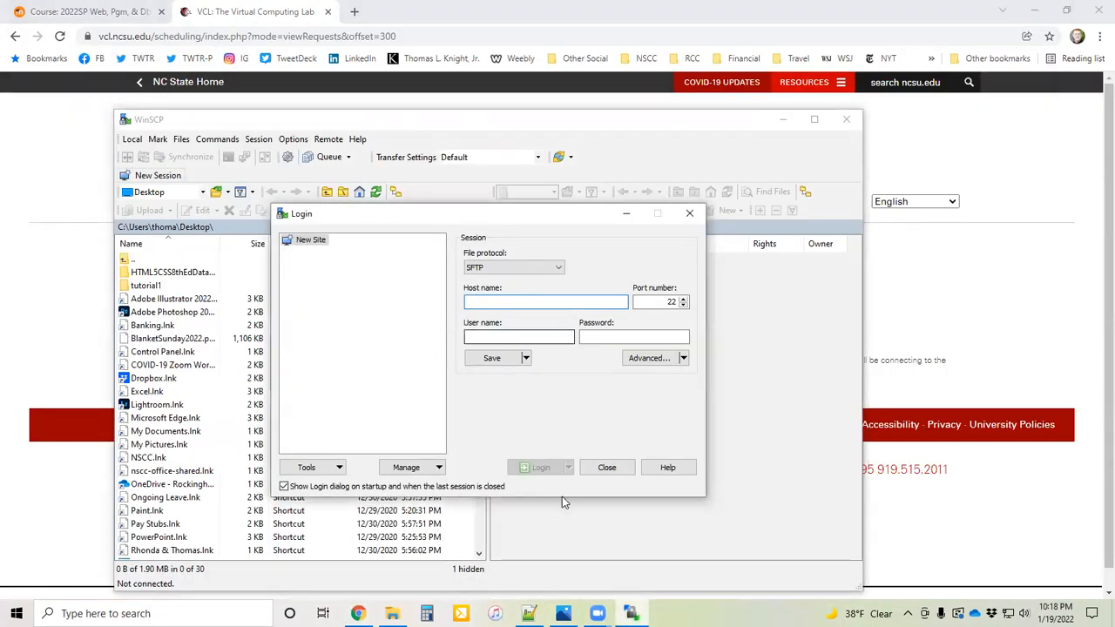
Step: Show the connection details image alongside the WinSCP login and enter 152.7.176.239 as the host name
{"action": "left_click", "coordinate": [564, 613]}
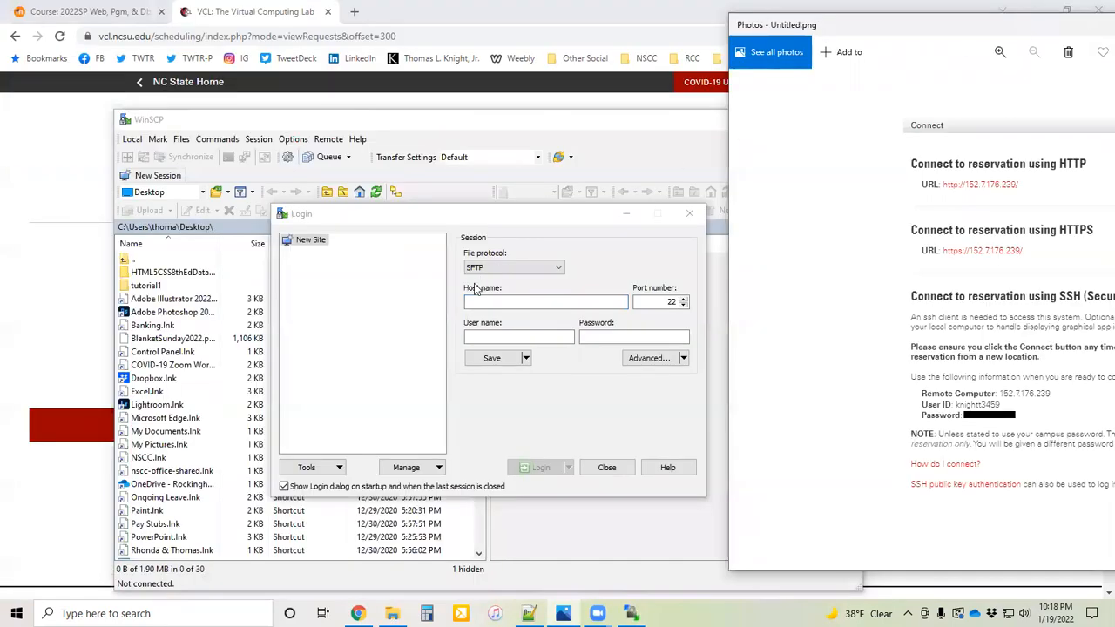
{"action": "left_click", "coordinate": [548, 279]}
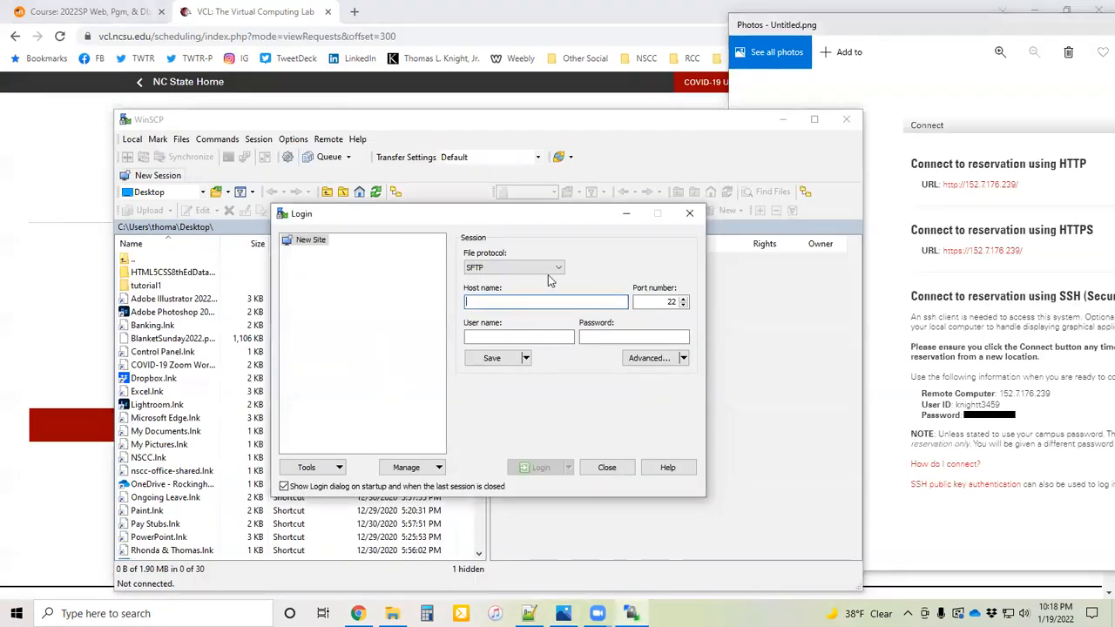
{"action": "type", "text": "152.7.17"}
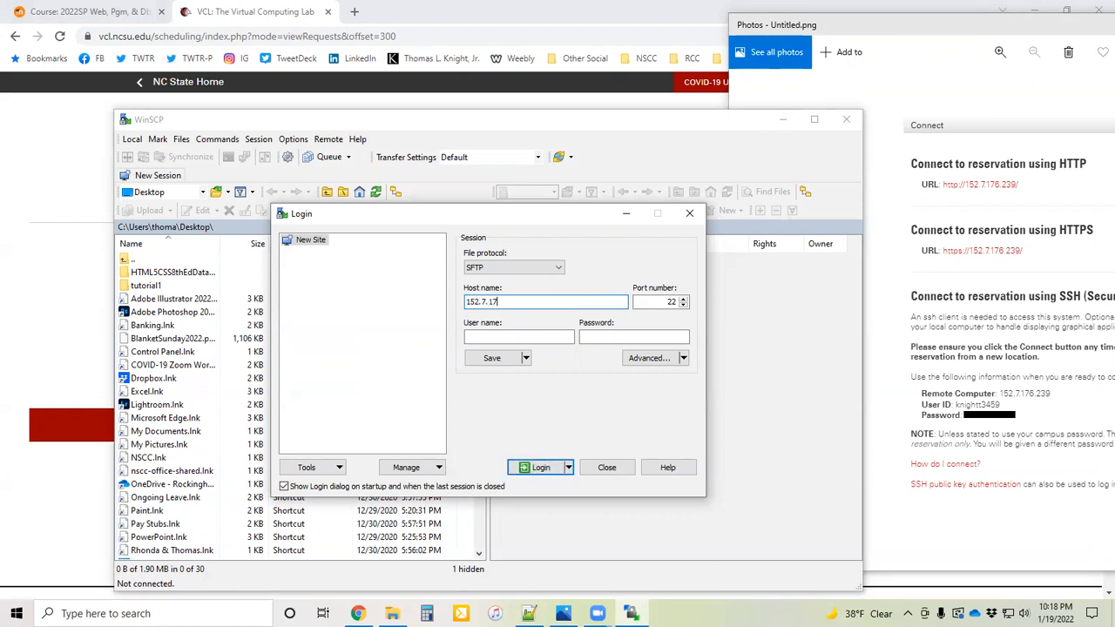
{"action": "type", "text": "6.239"}
Step: Enter the reservation's user name and password and log in to the remote server
{"action": "left_click", "coordinate": [476, 335]}
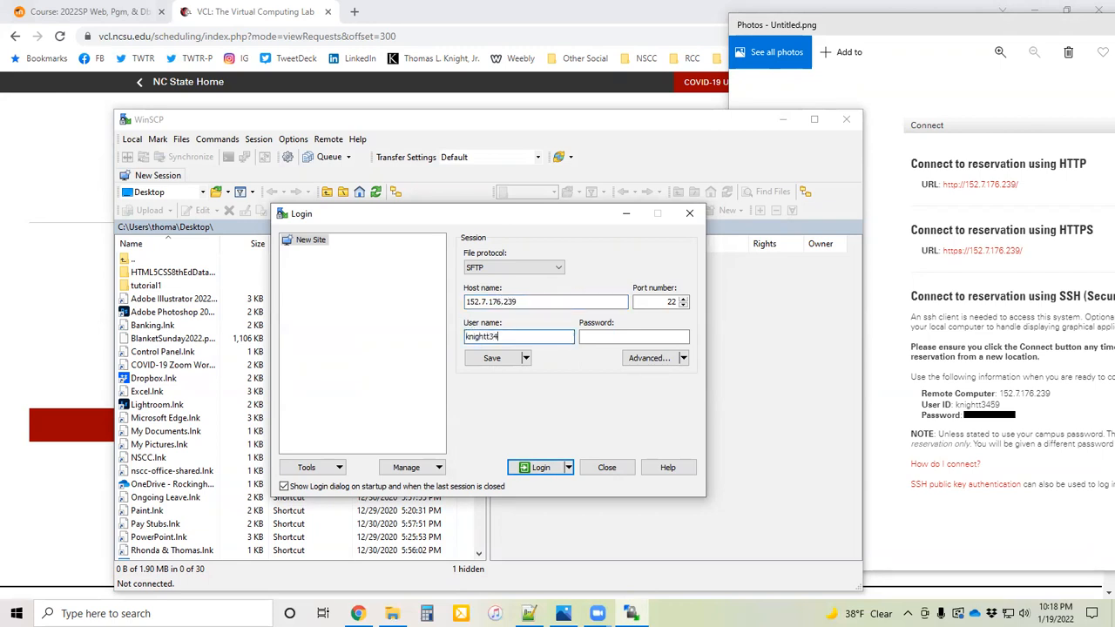
{"action": "left_click", "coordinate": [601, 337]}
{"action": "key", "text": "ctrl+v"}
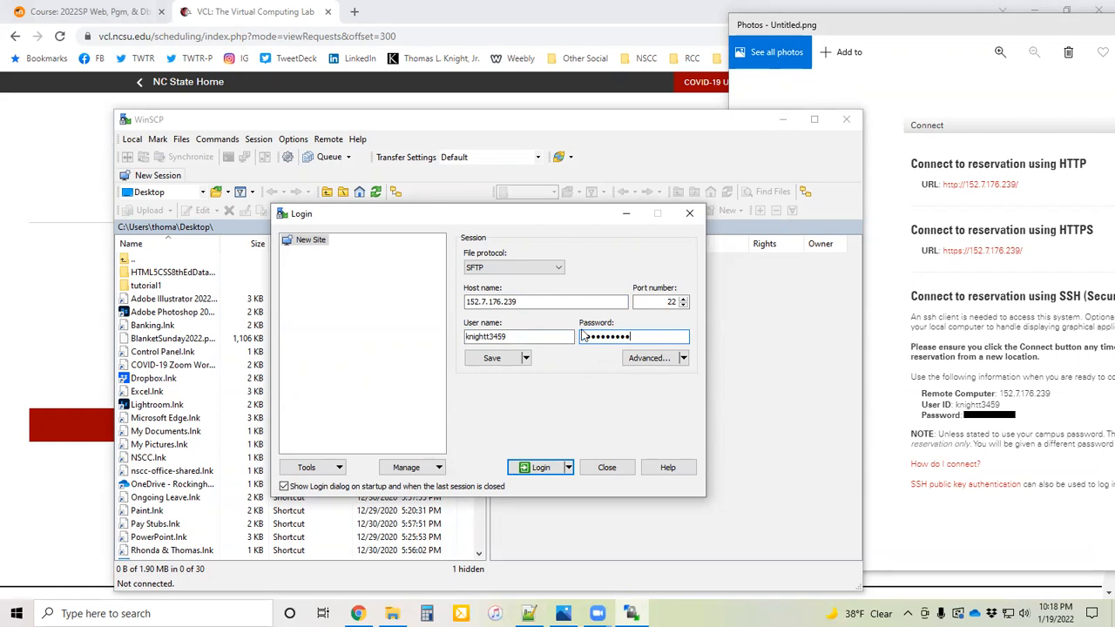
{"action": "left_click", "coordinate": [538, 467]}
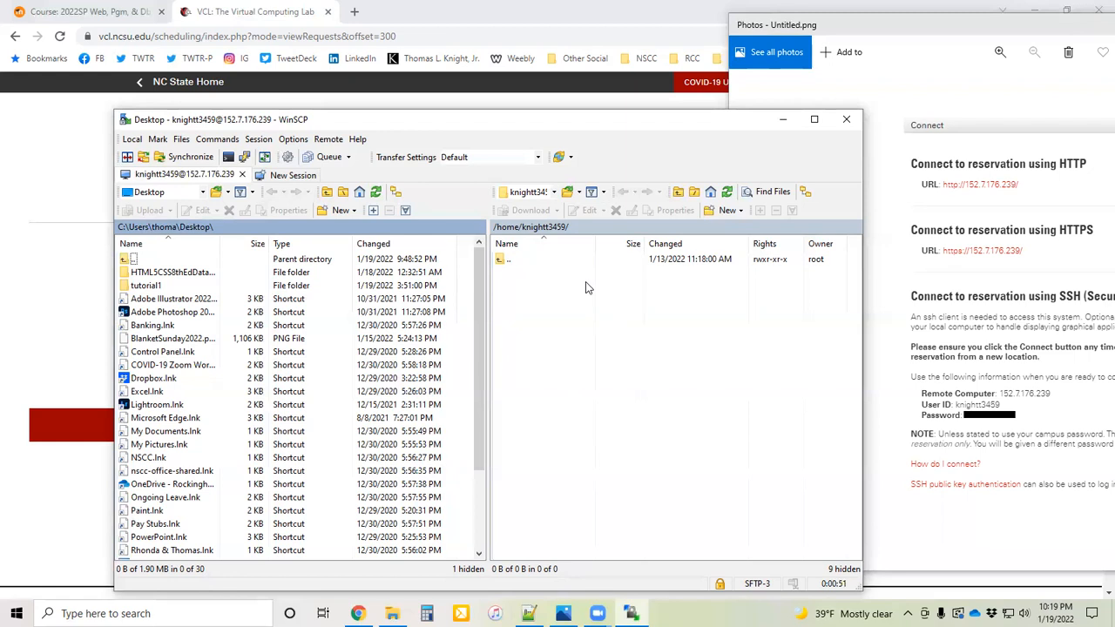
Step: Navigate the remote side from the root directory to the account's own folder inside /var/www/html
{"action": "left_click", "coordinate": [553, 194]}
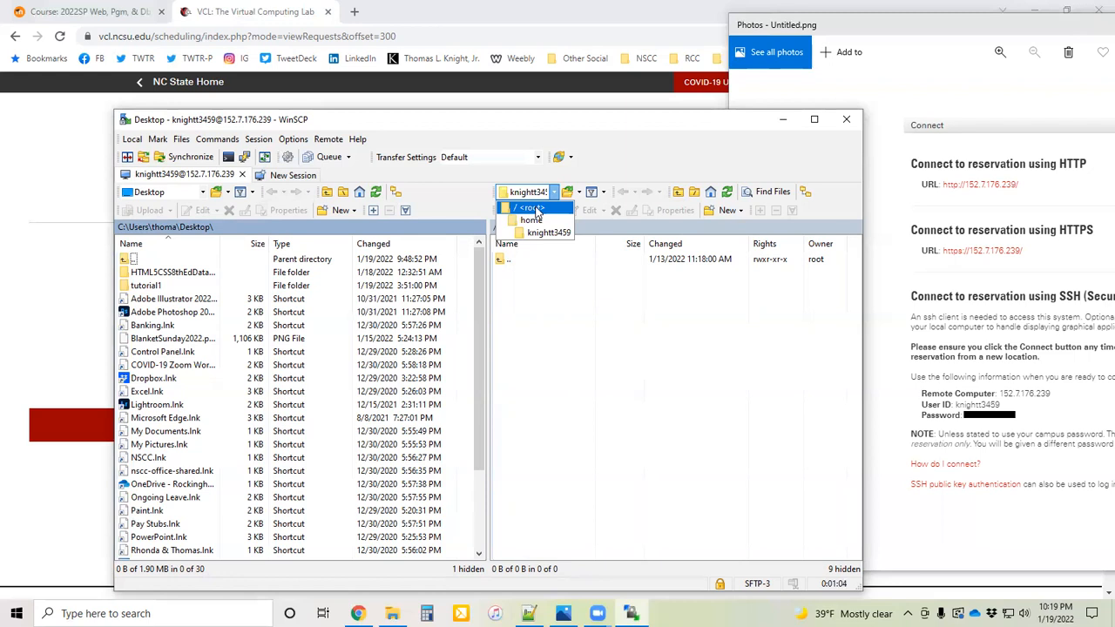
{"action": "left_click", "coordinate": [534, 209]}
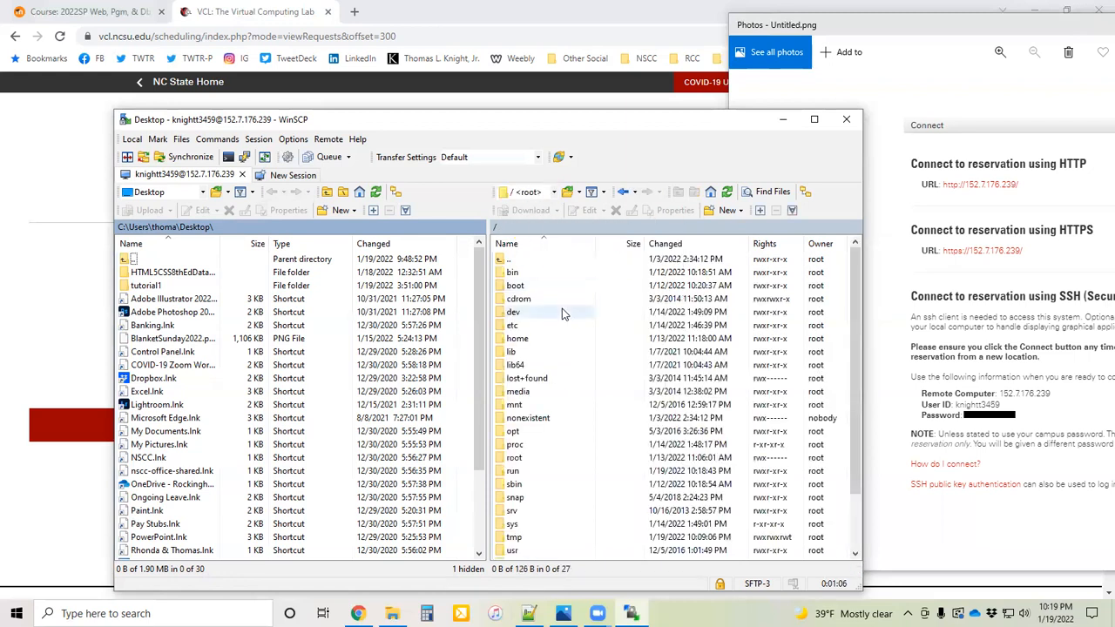
{"action": "scroll", "coordinate": [561, 308], "scroll_direction": "down", "scroll_amount": 2}
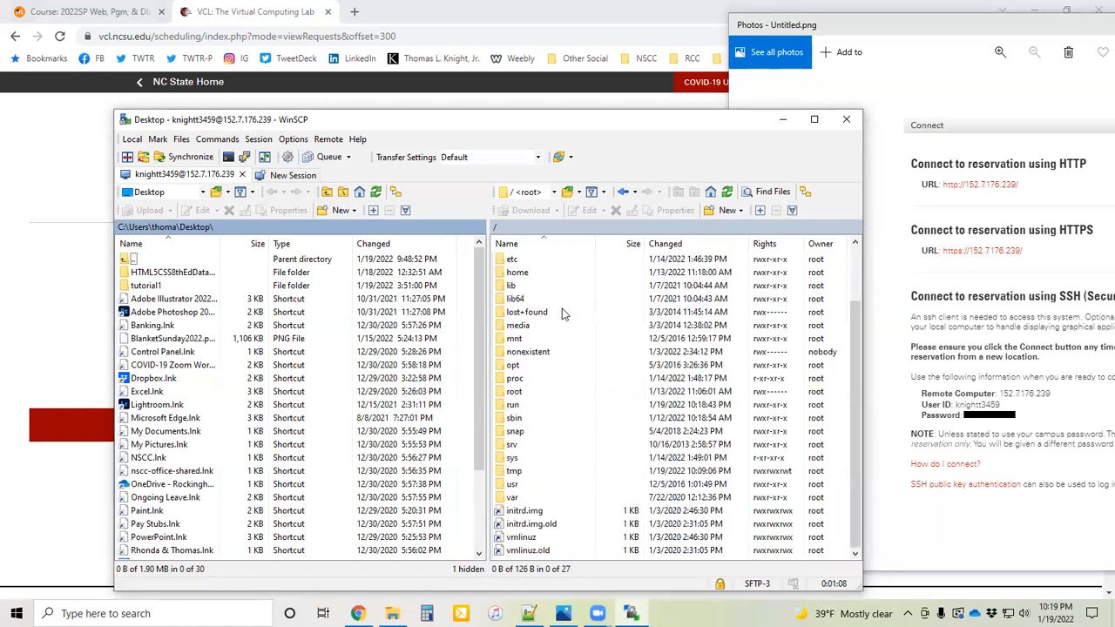
{"action": "double_click", "coordinate": [513, 497]}
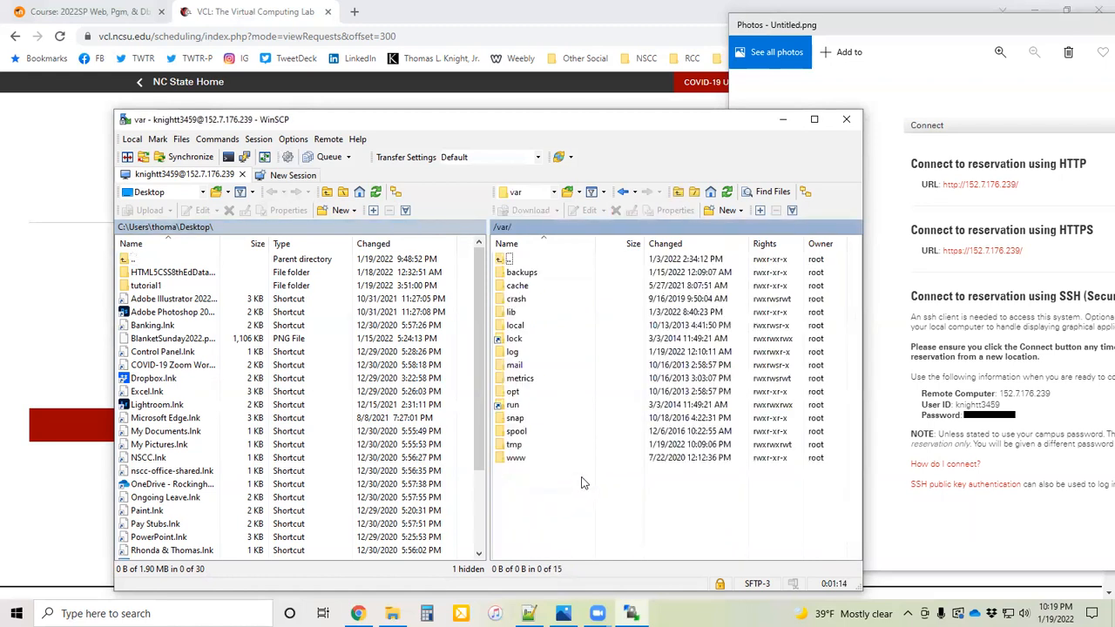
{"action": "double_click", "coordinate": [517, 459]}
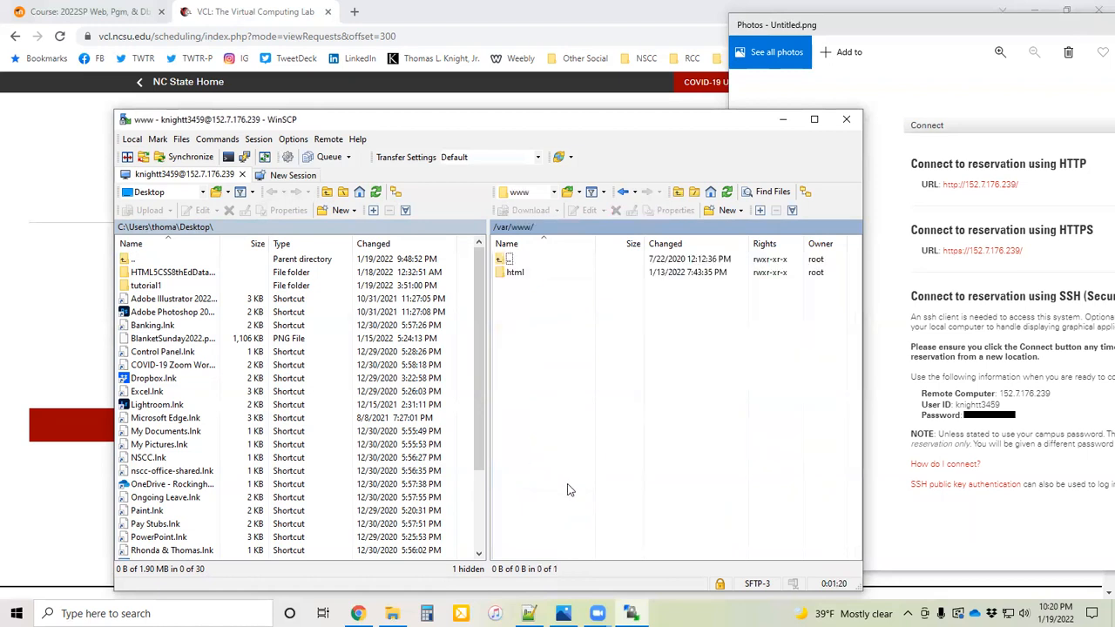
{"action": "double_click", "coordinate": [516, 273]}
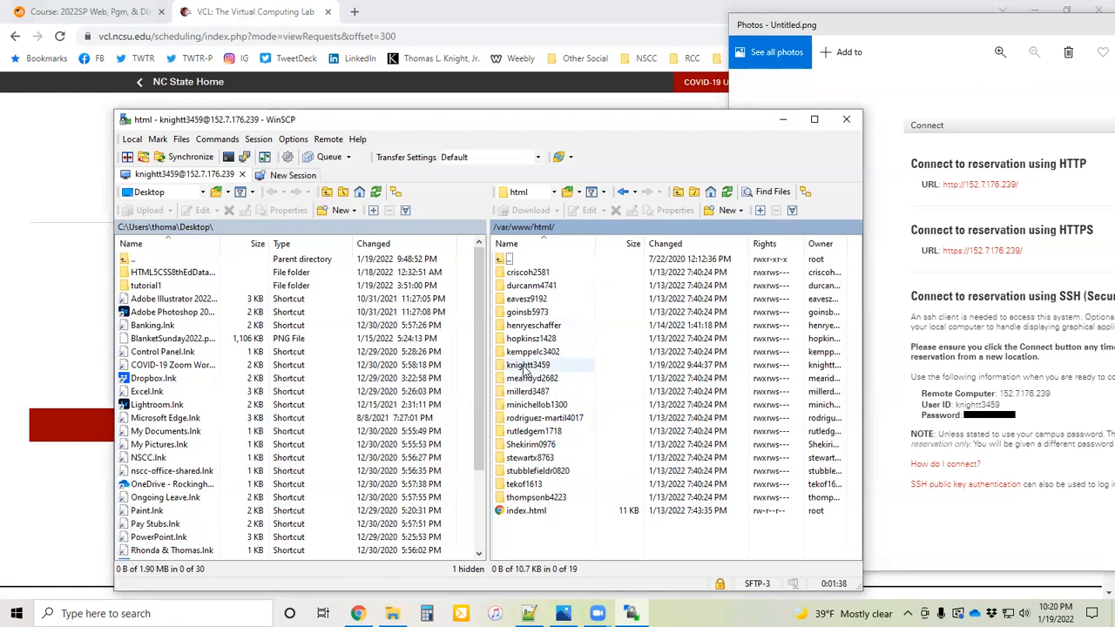
{"action": "double_click", "coordinate": [526, 365]}
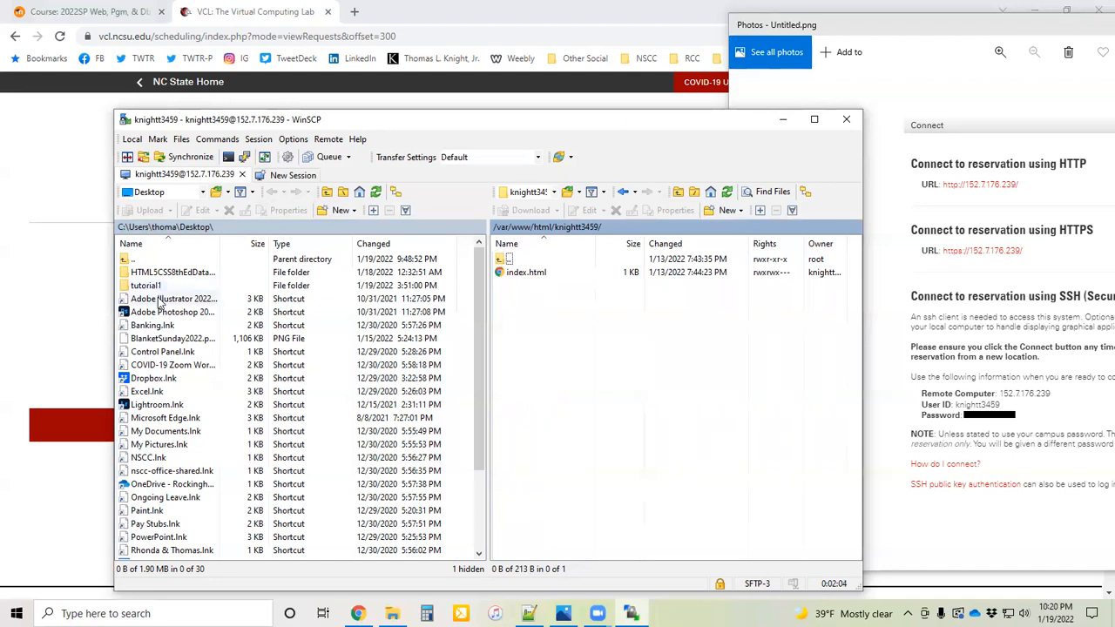
Step: Open the tutorial1 folder on the local Desktop and look through its files
{"action": "left_click", "coordinate": [159, 192]}
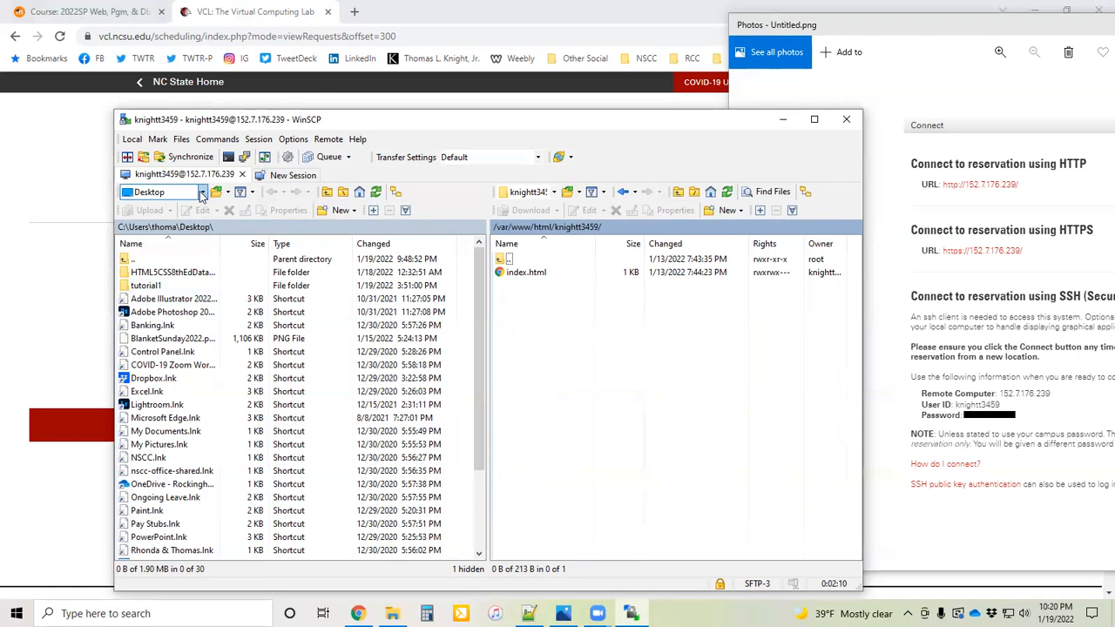
{"action": "left_click", "coordinate": [202, 195]}
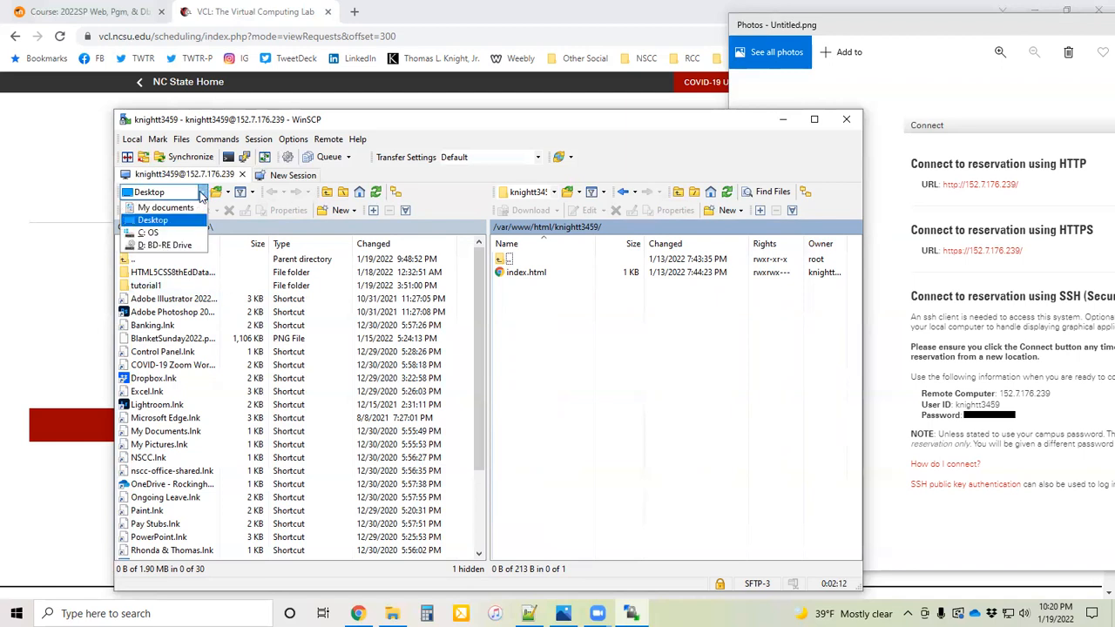
{"action": "left_click", "coordinate": [152, 221]}
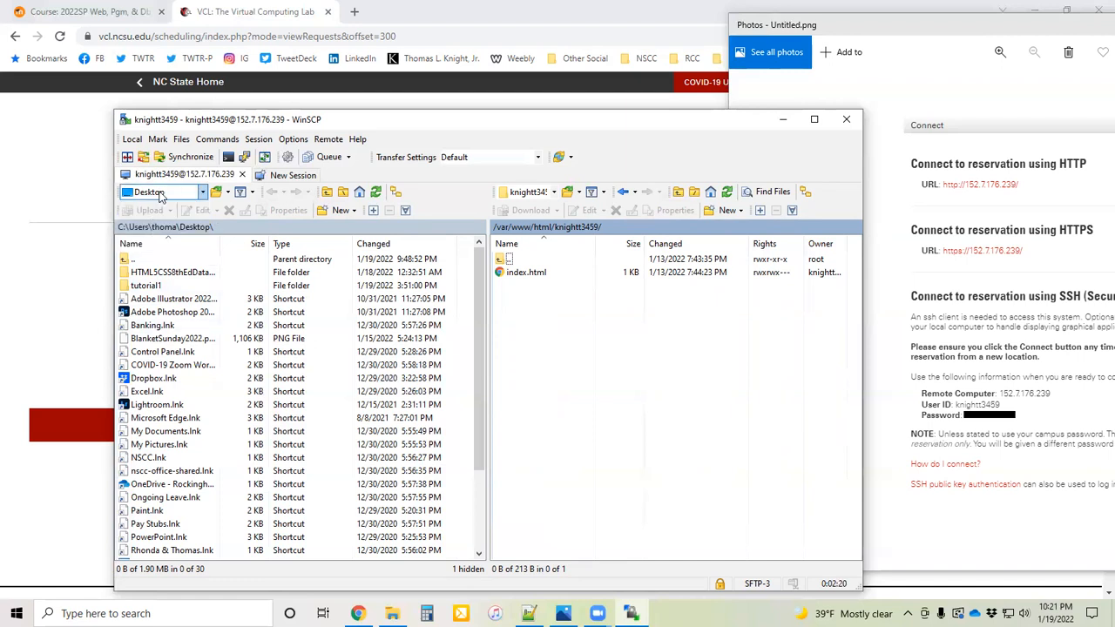
{"action": "left_click", "coordinate": [145, 288]}
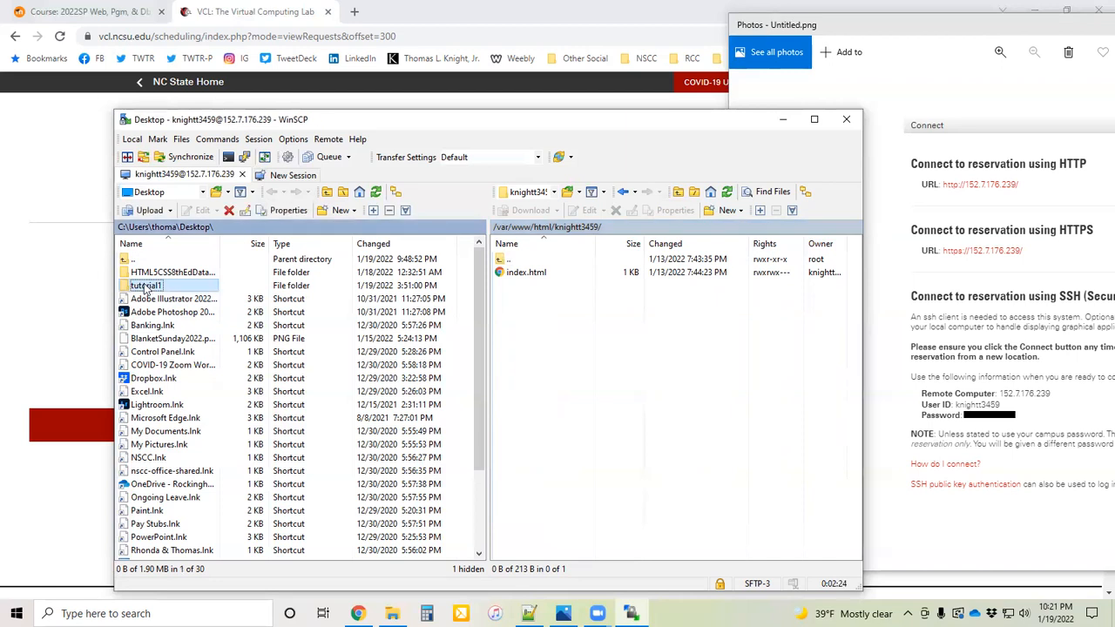
{"action": "double_click", "coordinate": [145, 288]}
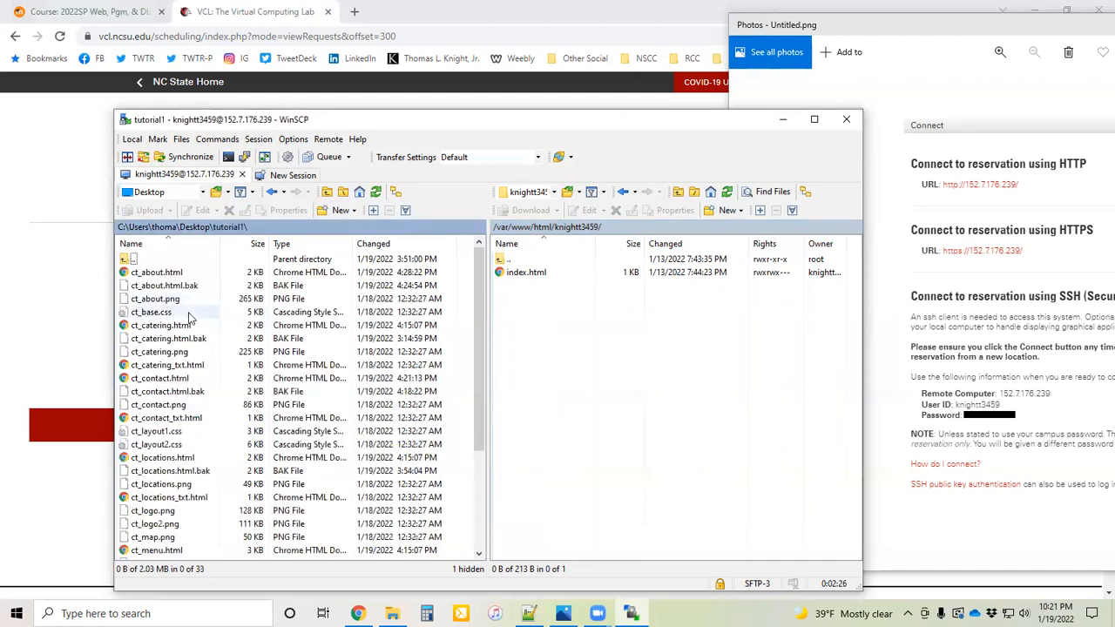
{"action": "scroll", "coordinate": [183, 315], "scroll_direction": "down", "scroll_amount": 4}
{"action": "scroll", "coordinate": [179, 316], "scroll_direction": "up", "scroll_amount": 4}
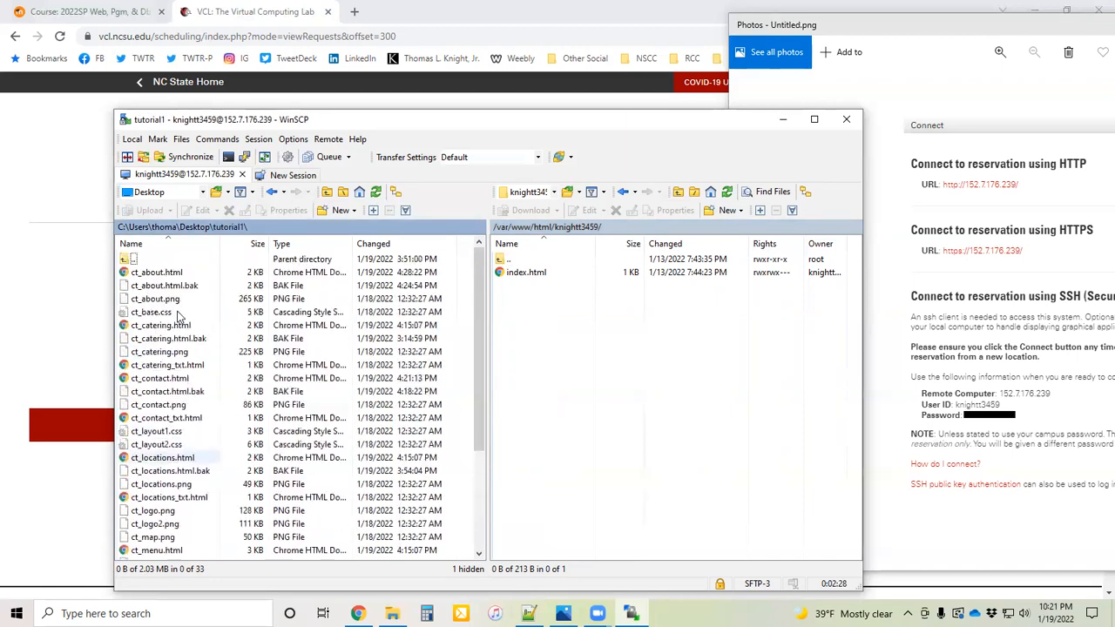
{"action": "scroll", "coordinate": [178, 316], "scroll_direction": "down", "scroll_amount": 4}
{"action": "scroll", "coordinate": [178, 316], "scroll_direction": "up", "scroll_amount": 4}
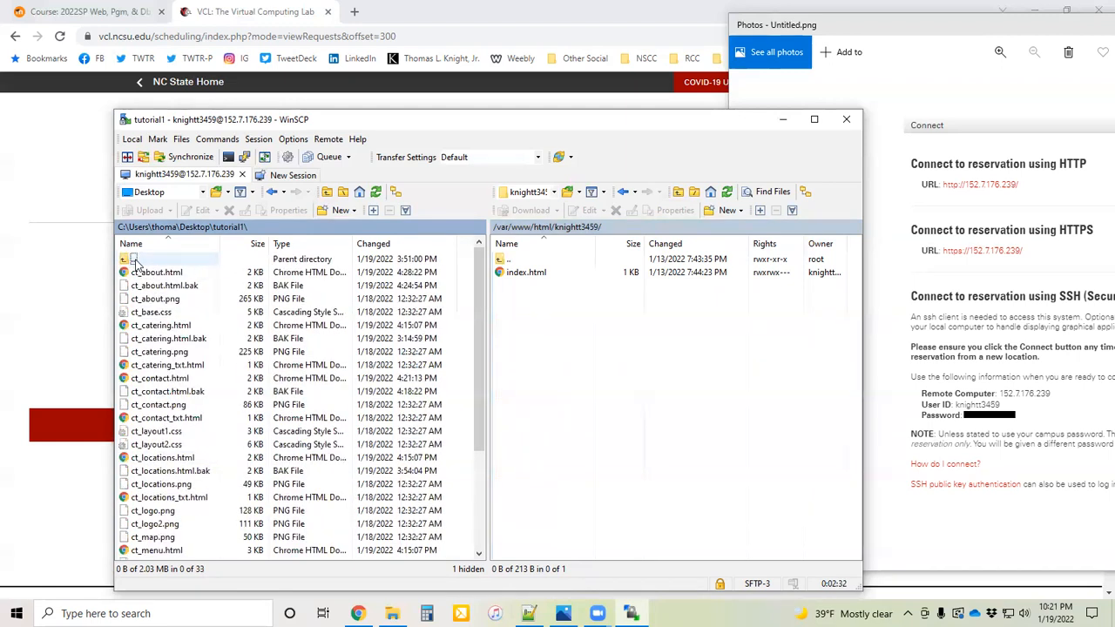
Step: Return to the local Desktop, upload the tutorial1 folder to the account's remote web folder, and open the uploaded copy
{"action": "left_click", "coordinate": [202, 191]}
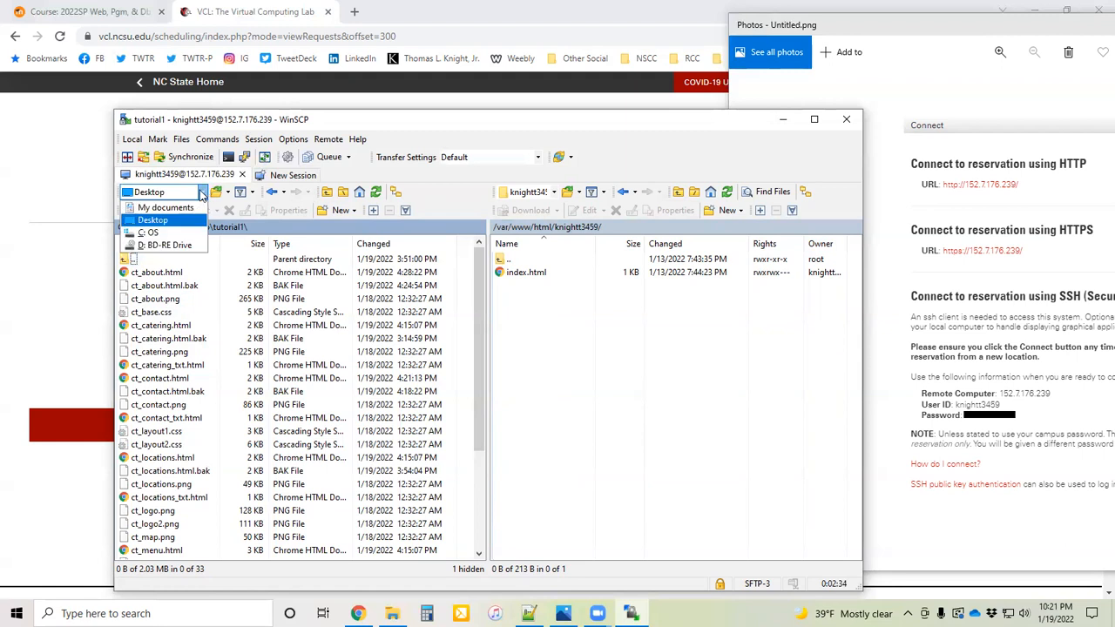
{"action": "left_click", "coordinate": [152, 221]}
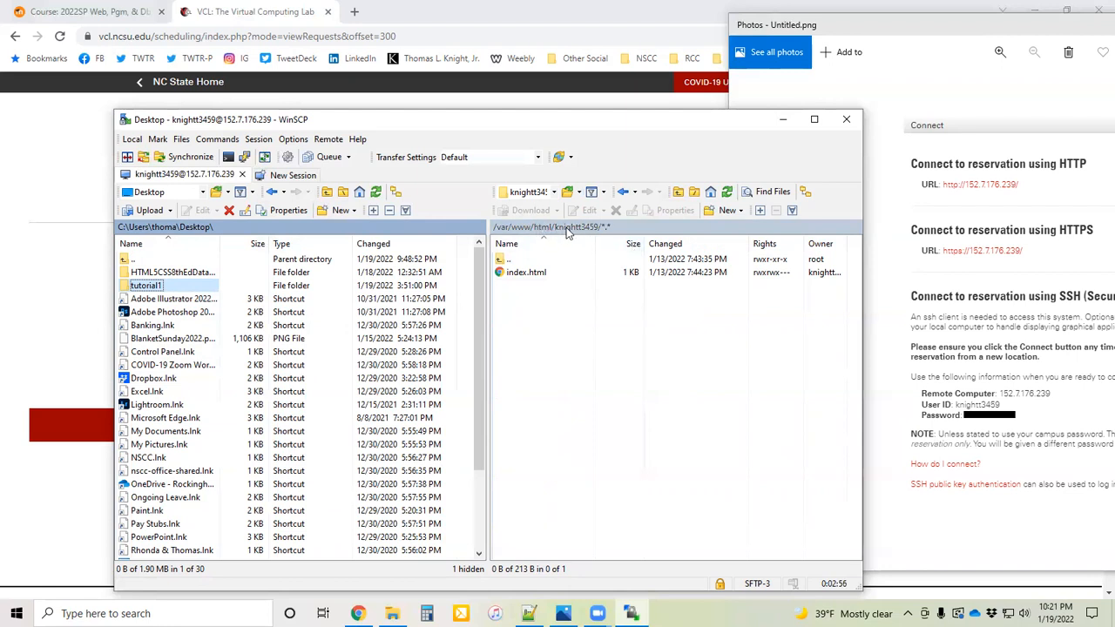
{"action": "left_click", "coordinate": [149, 211]}
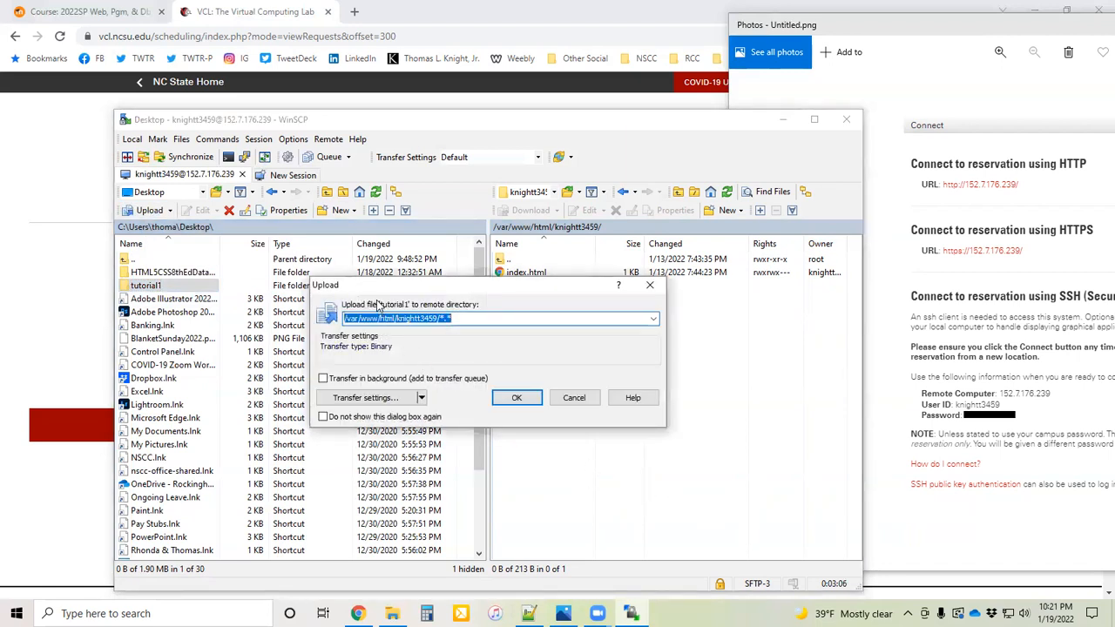
{"action": "left_click", "coordinate": [515, 398]}
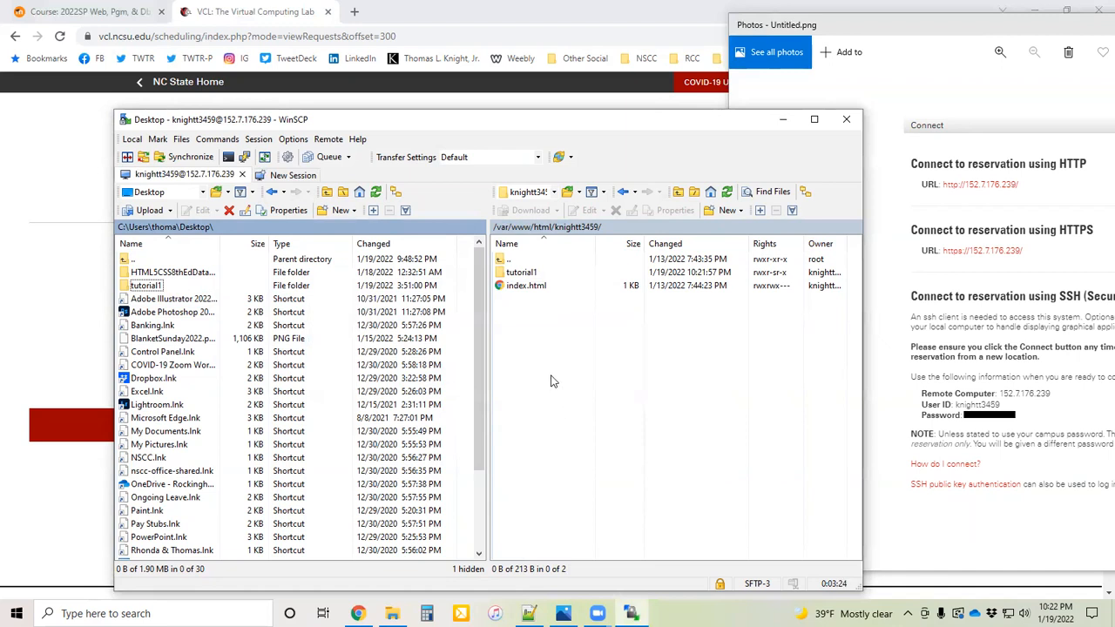
{"action": "double_click", "coordinate": [522, 273]}
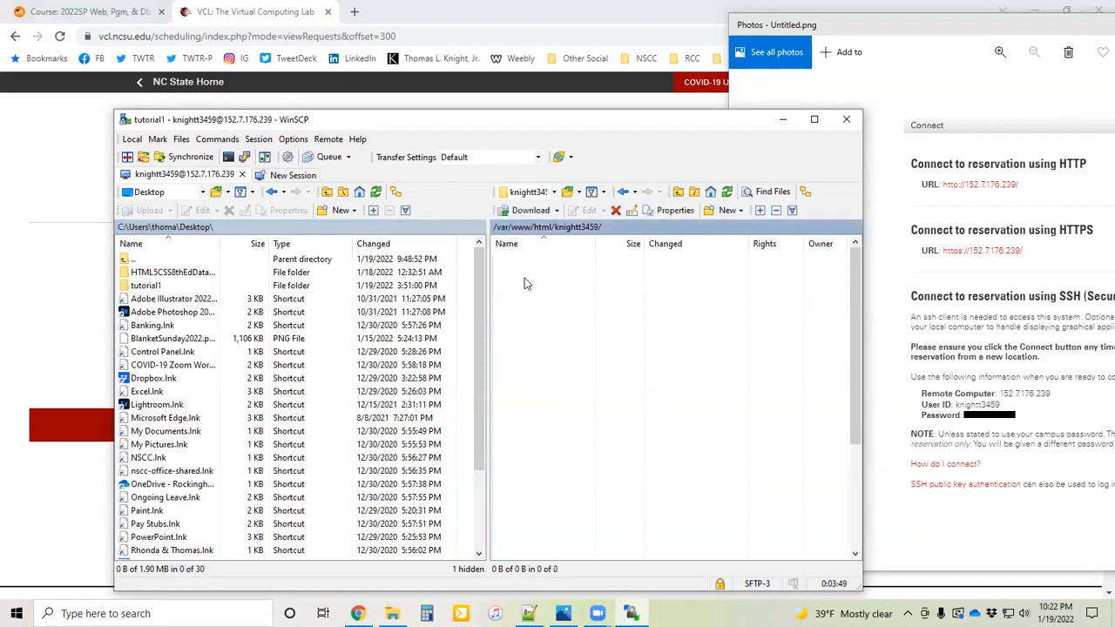
{"action": "scroll", "coordinate": [557, 362], "scroll_direction": "down", "scroll_amount": 4}
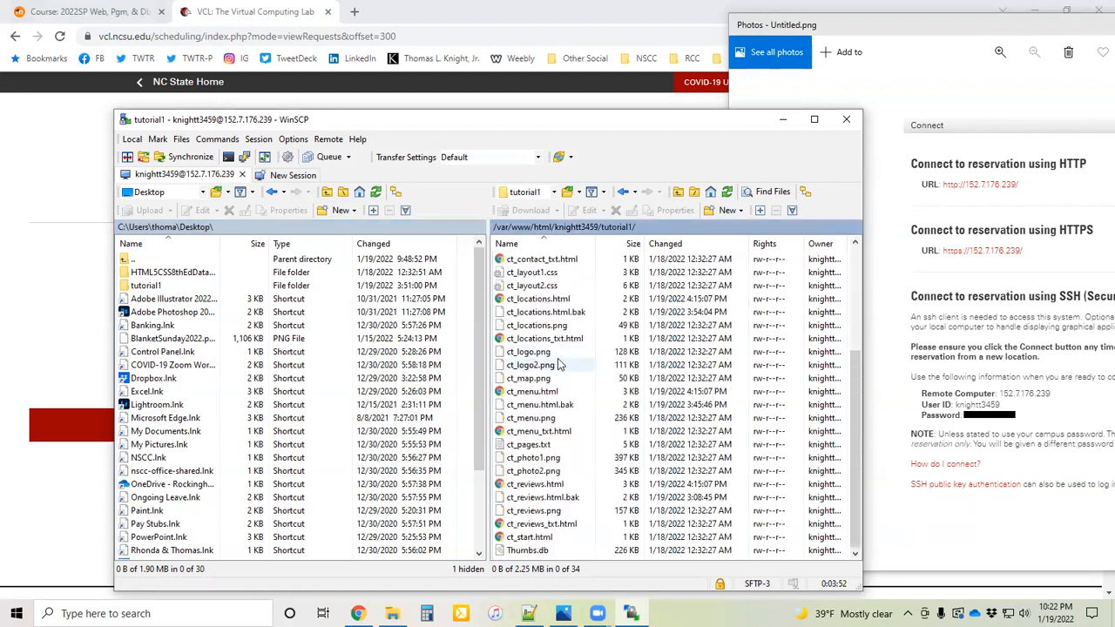
{"action": "scroll", "coordinate": [560, 364], "scroll_direction": "up", "scroll_amount": 4}
{"action": "scroll", "coordinate": [560, 364], "scroll_direction": "down", "scroll_amount": 4}
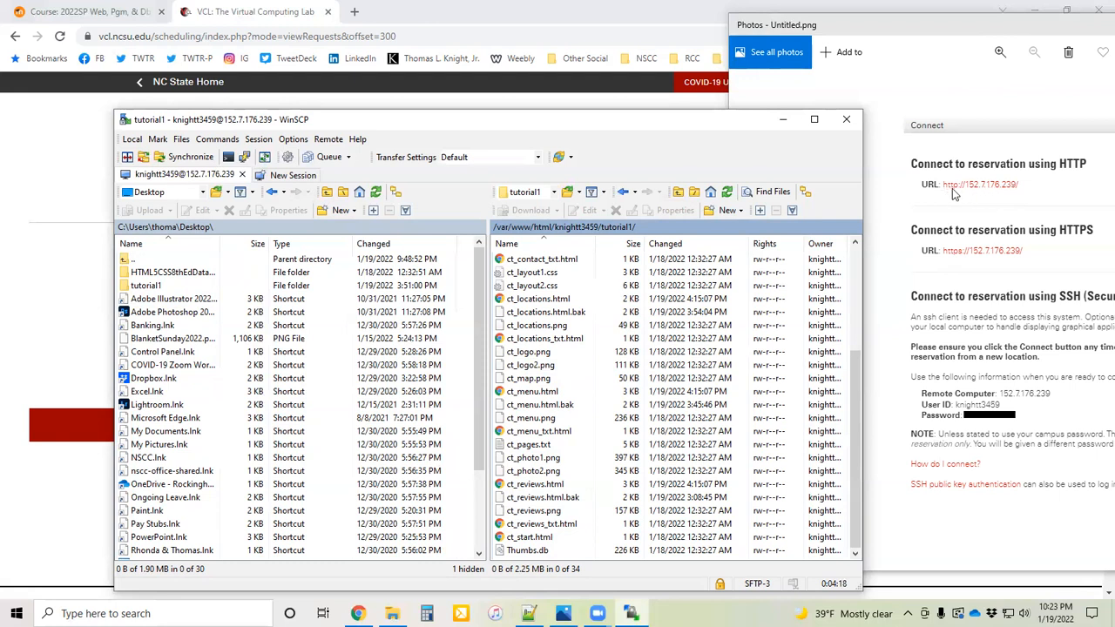
{"action": "left_click", "coordinate": [353, 12]}
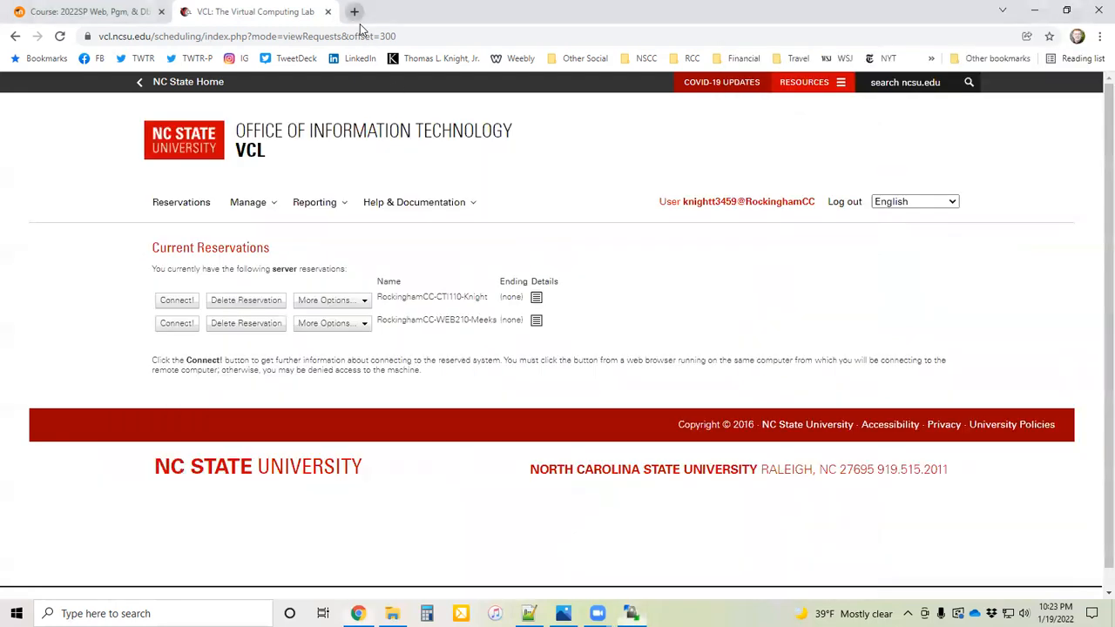
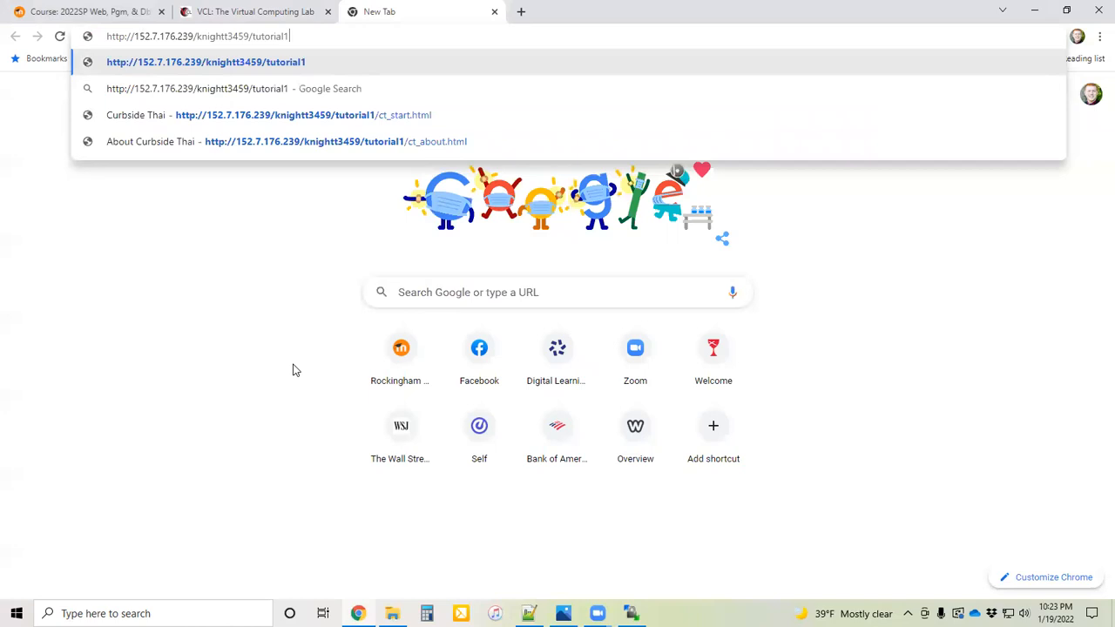
Step: Complete the address with /tutorial1/ct_start.html and load the uploaded website's start page
{"action": "type", "text": "/"}
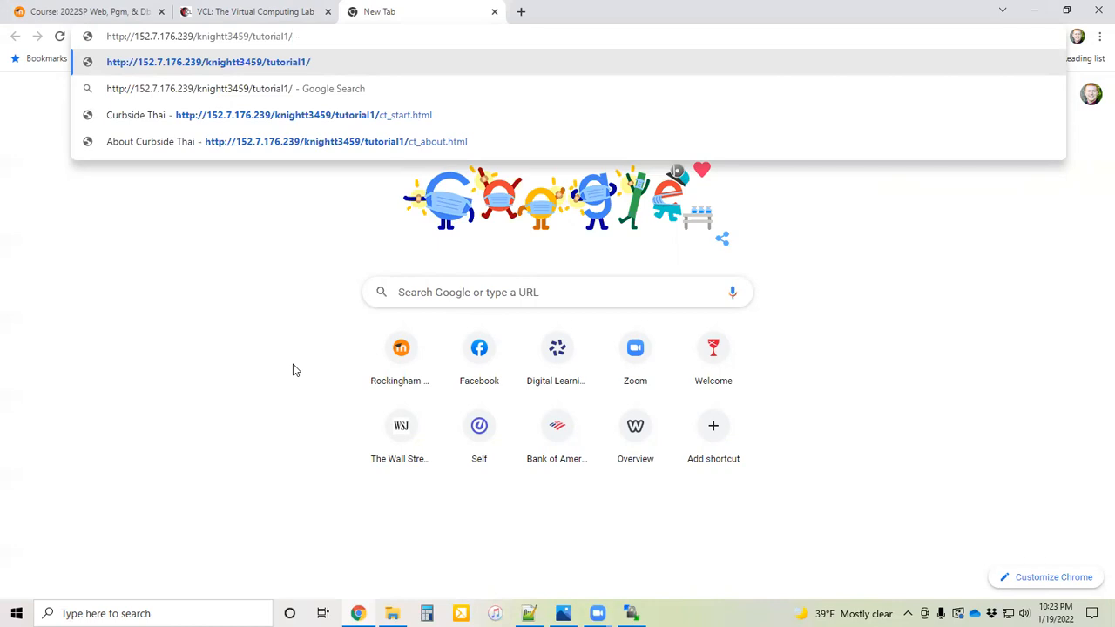
{"action": "type", "text": "ct_start.html"}
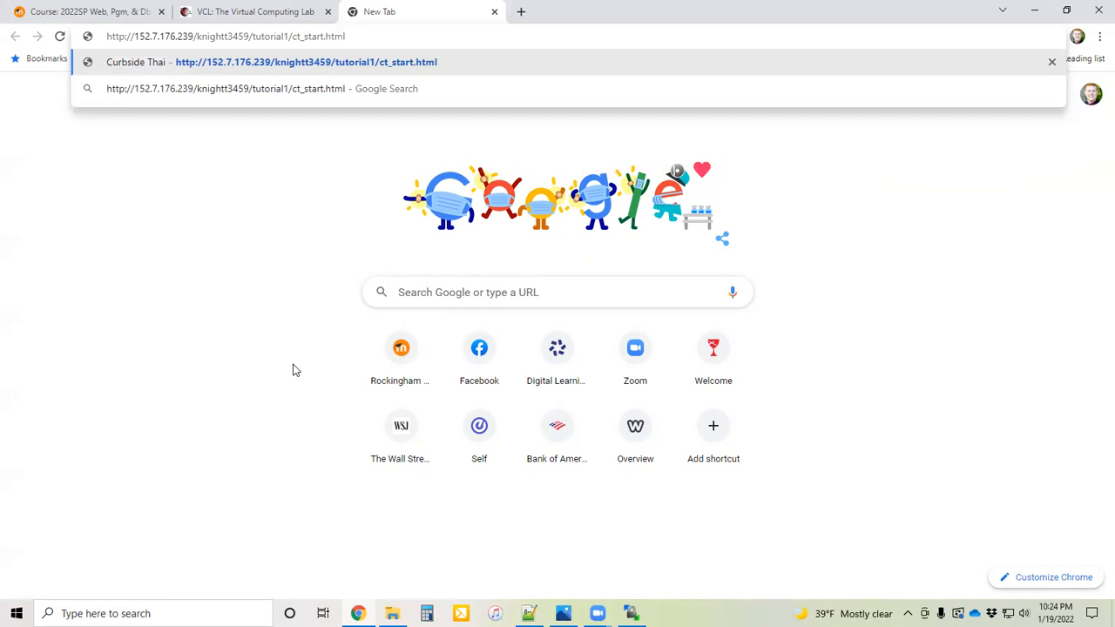
{"action": "key", "text": "Return"}
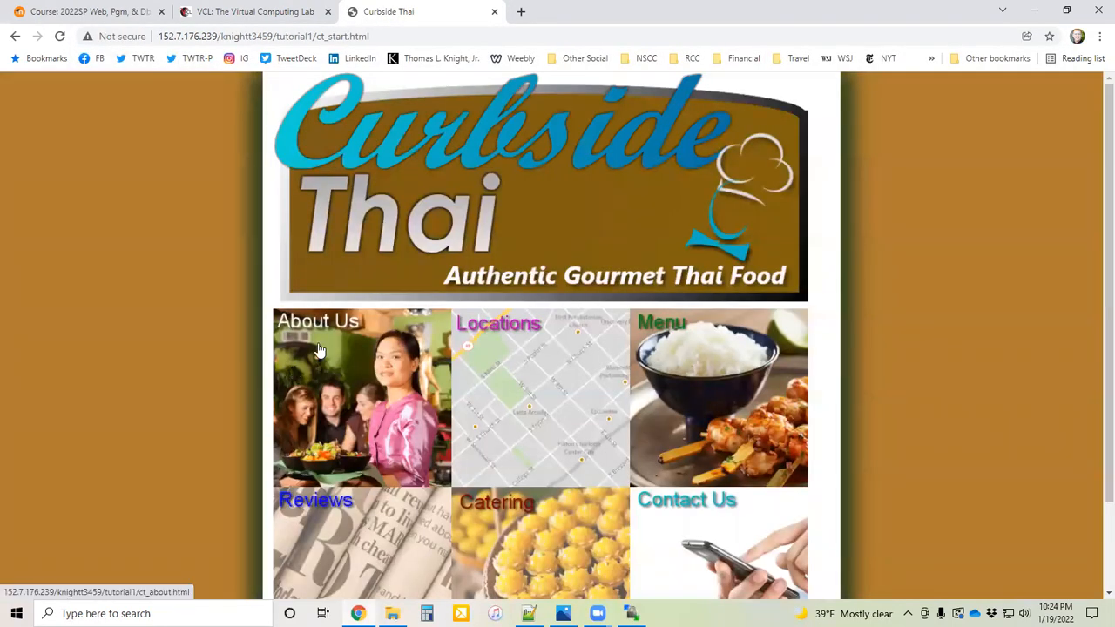
Step: Look over the Curbside Thai start page, visit its About Us and Reviews pages, and return to the start page through the site logo
{"action": "scroll", "coordinate": [248, 276], "scroll_direction": "down", "scroll_amount": 1}
{"action": "scroll", "coordinate": [238, 276], "scroll_direction": "up", "scroll_amount": 1}
{"action": "left_click", "coordinate": [360, 376]}
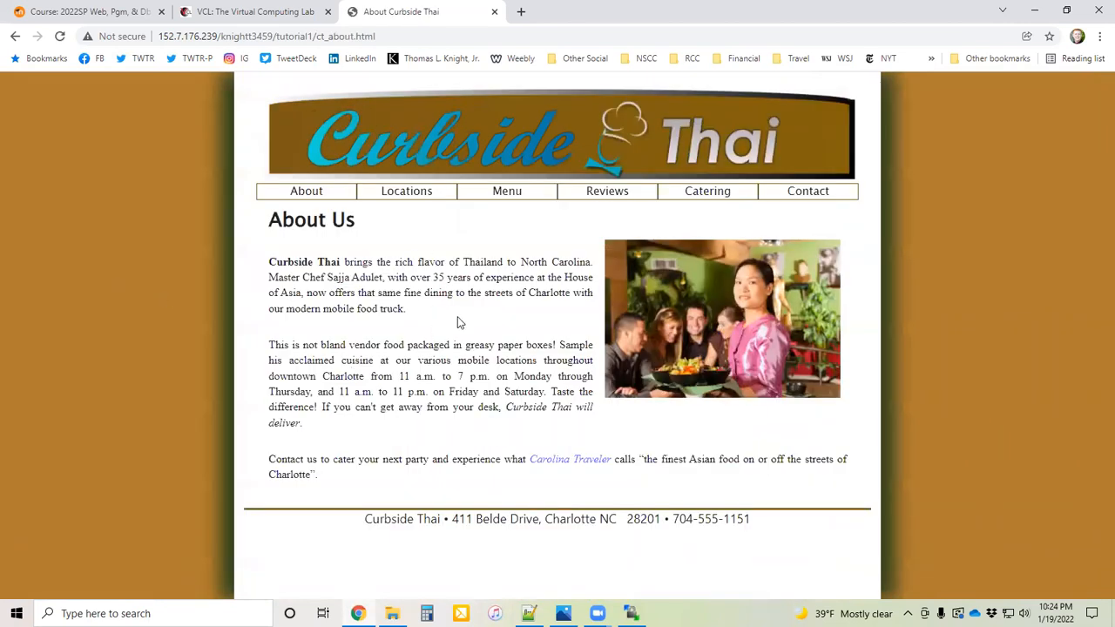
{"action": "left_click", "coordinate": [615, 200]}
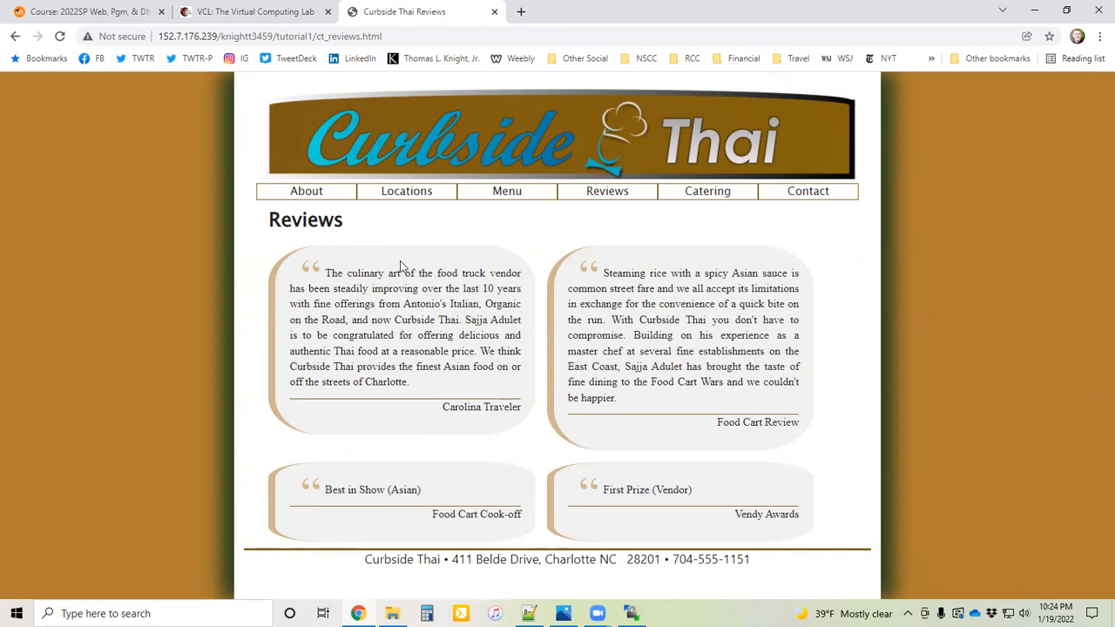
{"action": "left_click", "coordinate": [422, 146]}
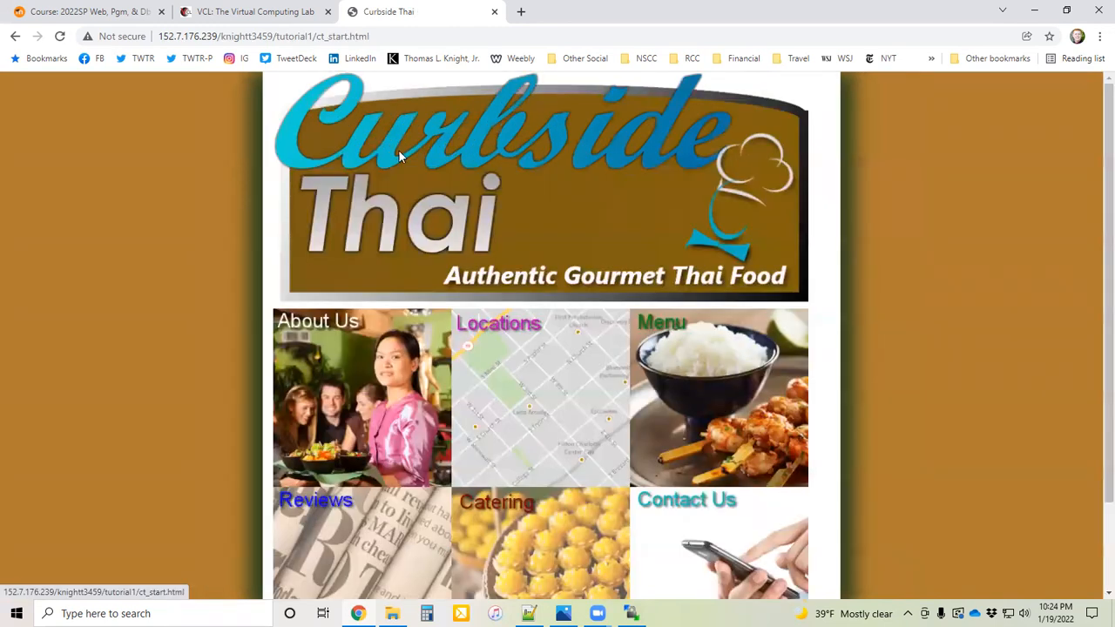
{"action": "left_click", "coordinate": [242, 36]}
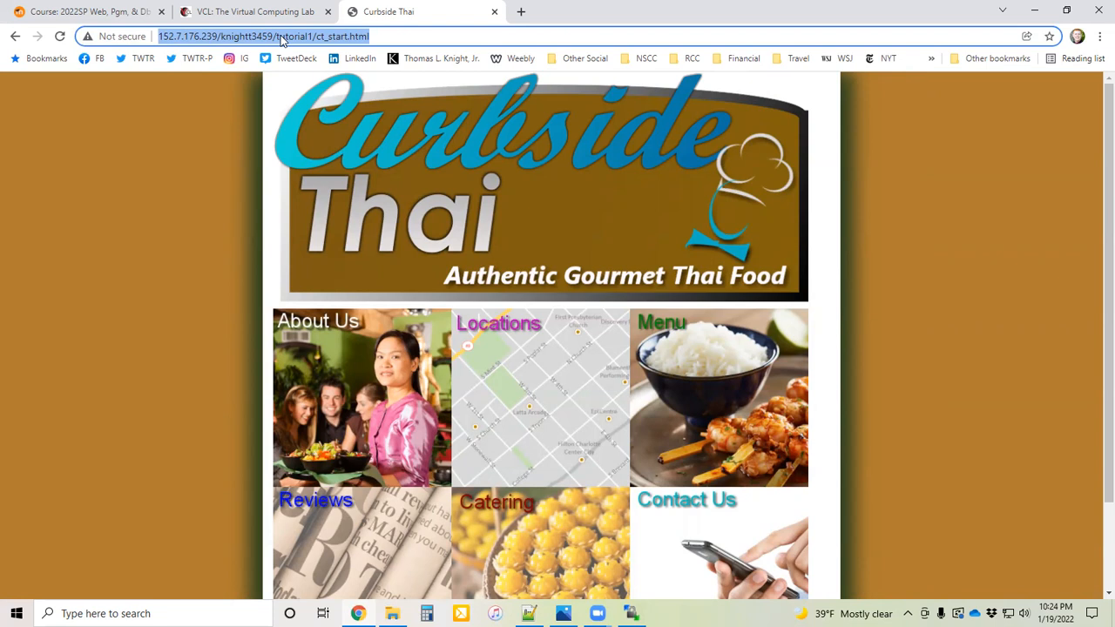
Step: Switch to WinSCP, open the local tutorial1 folder beside the remote copy, and select ct_about.html
{"action": "left_click", "coordinate": [631, 613]}
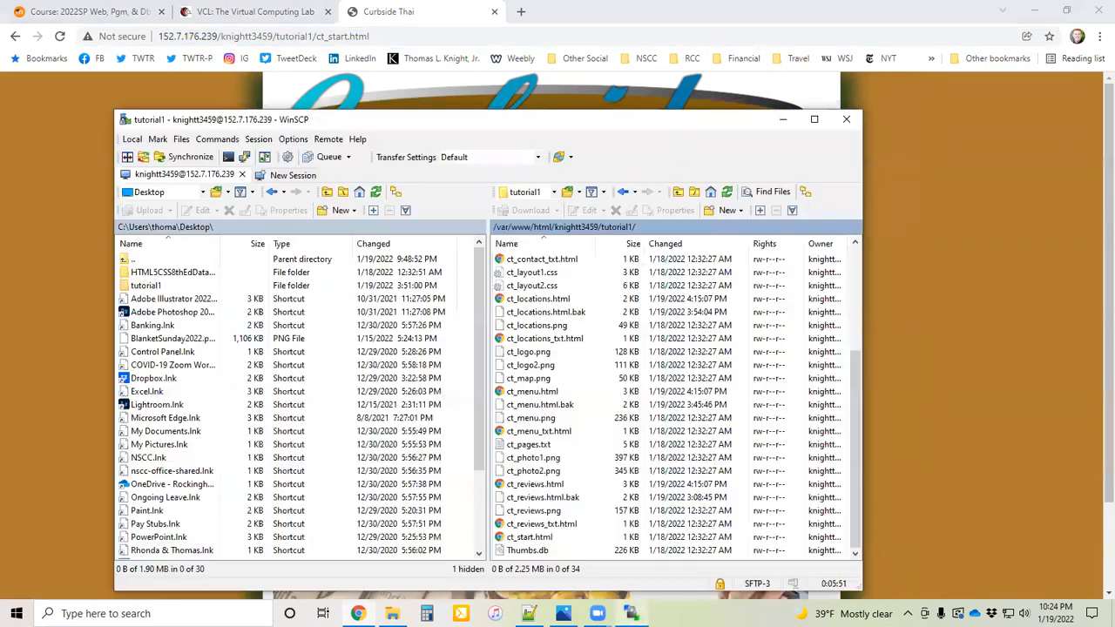
{"action": "scroll", "coordinate": [540, 380], "scroll_direction": "up", "scroll_amount": 4}
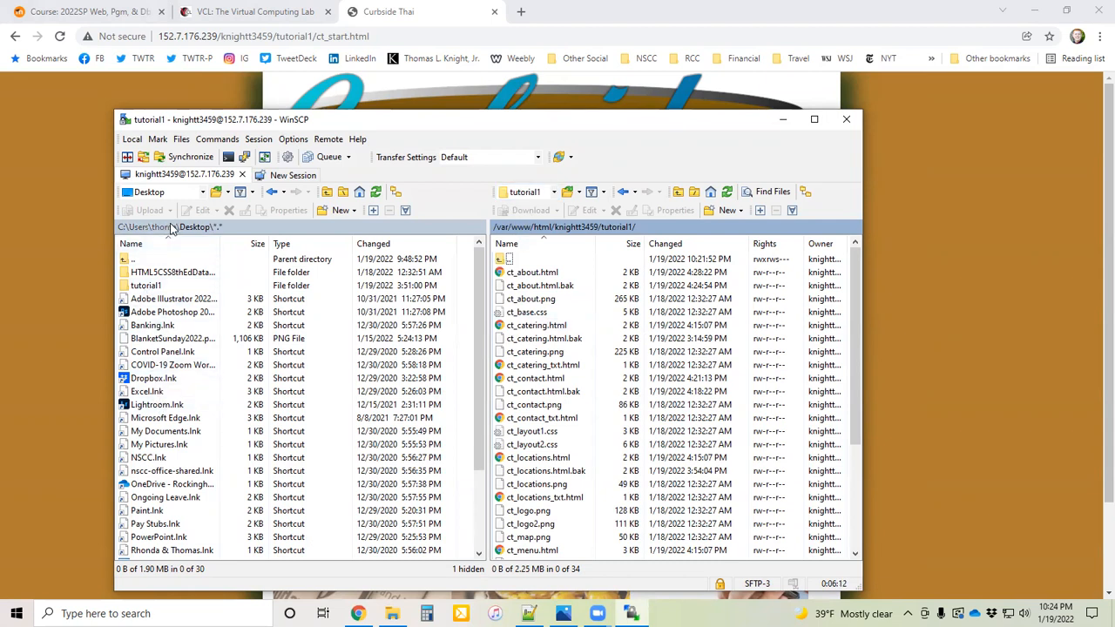
{"action": "double_click", "coordinate": [146, 288]}
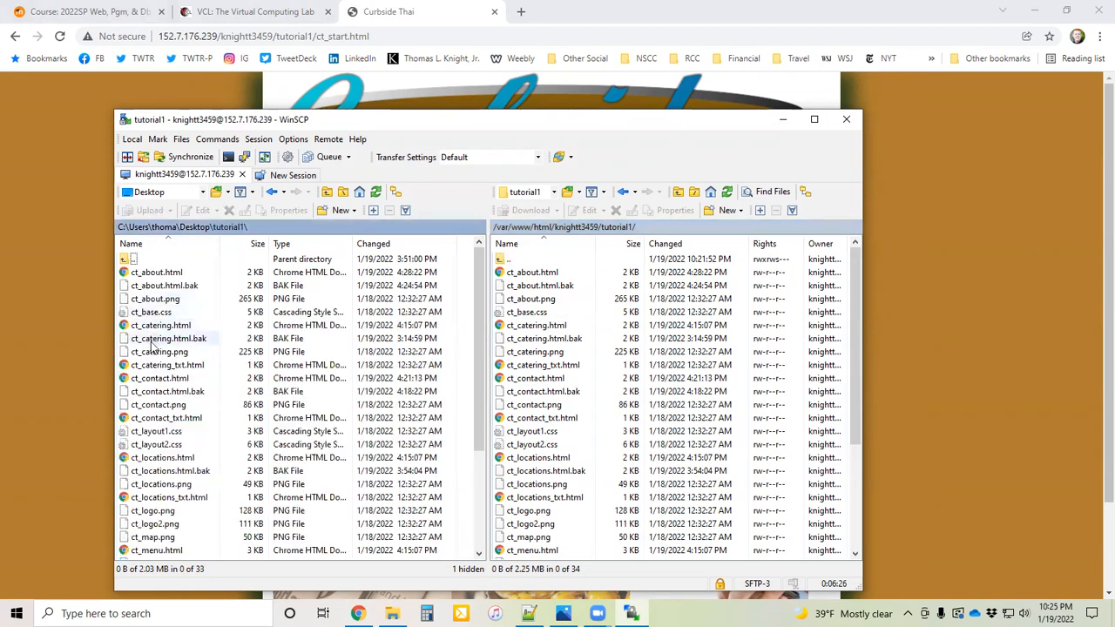
{"action": "left_click", "coordinate": [154, 275]}
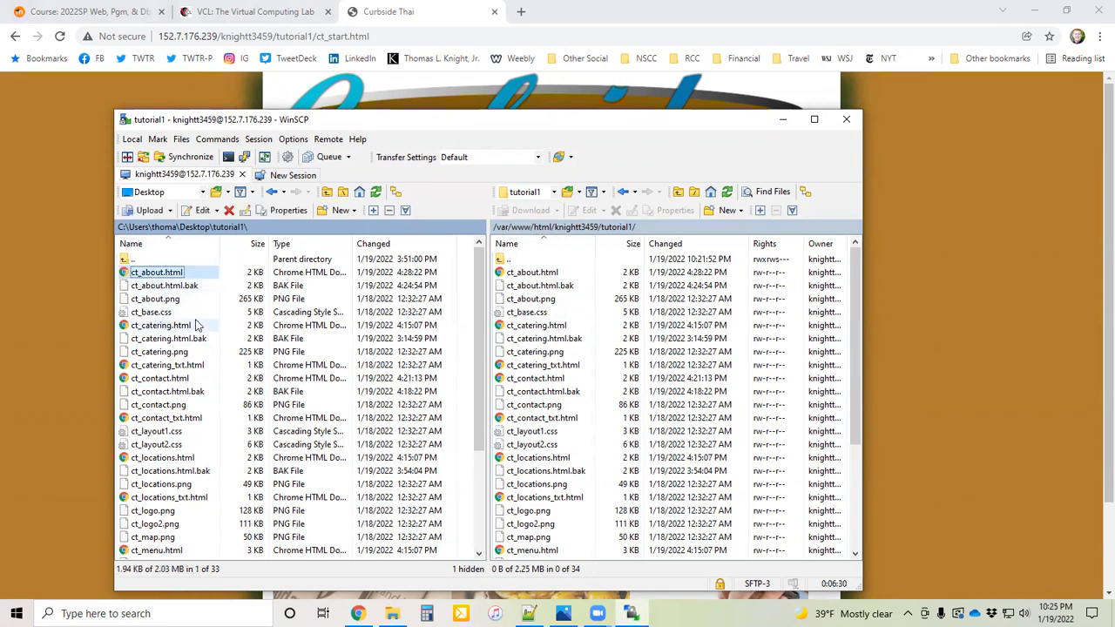